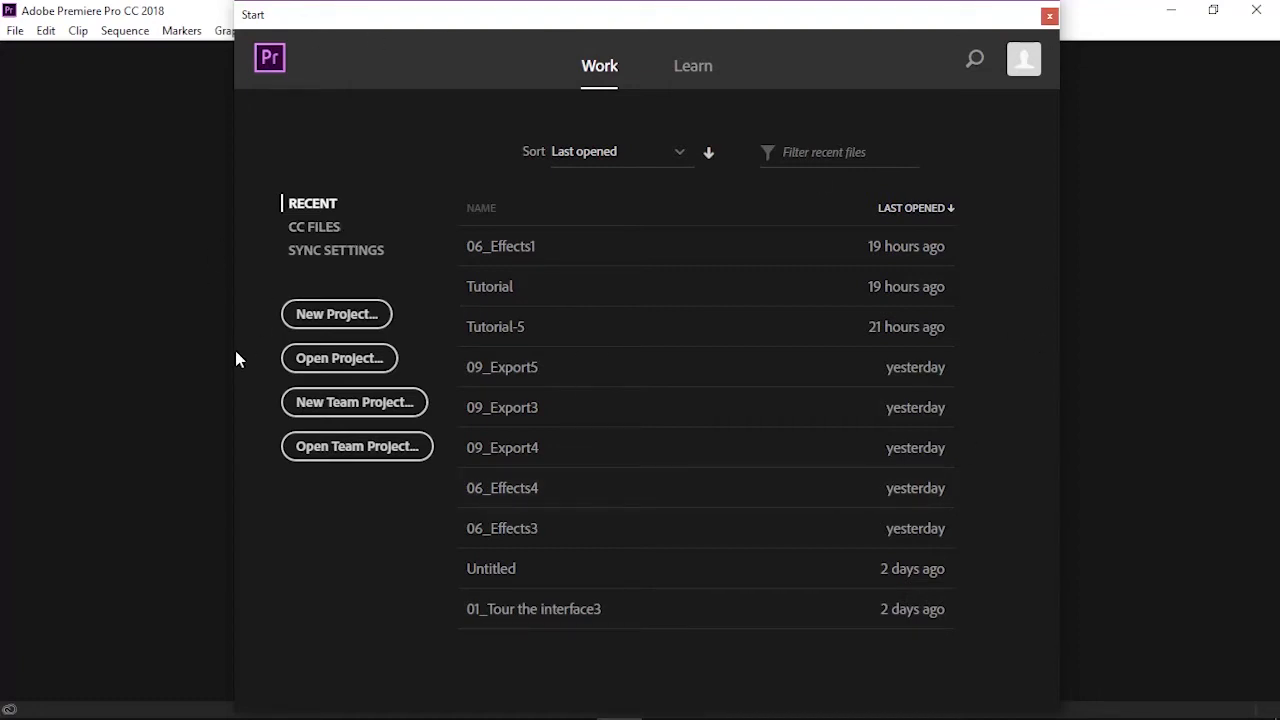
- Open the existing project 06_Effects5.prproj
left_click(309, 362)
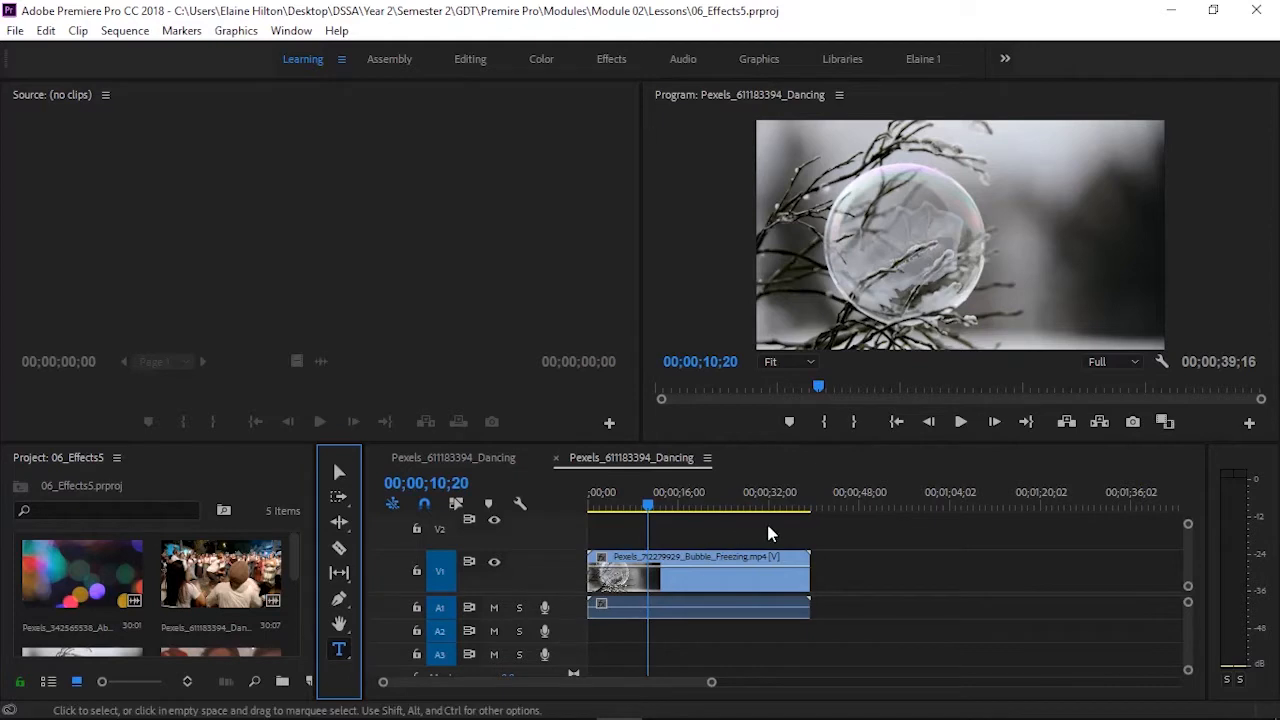
left_click(848, 521)
left_click_drag(847, 526, 782, 527)
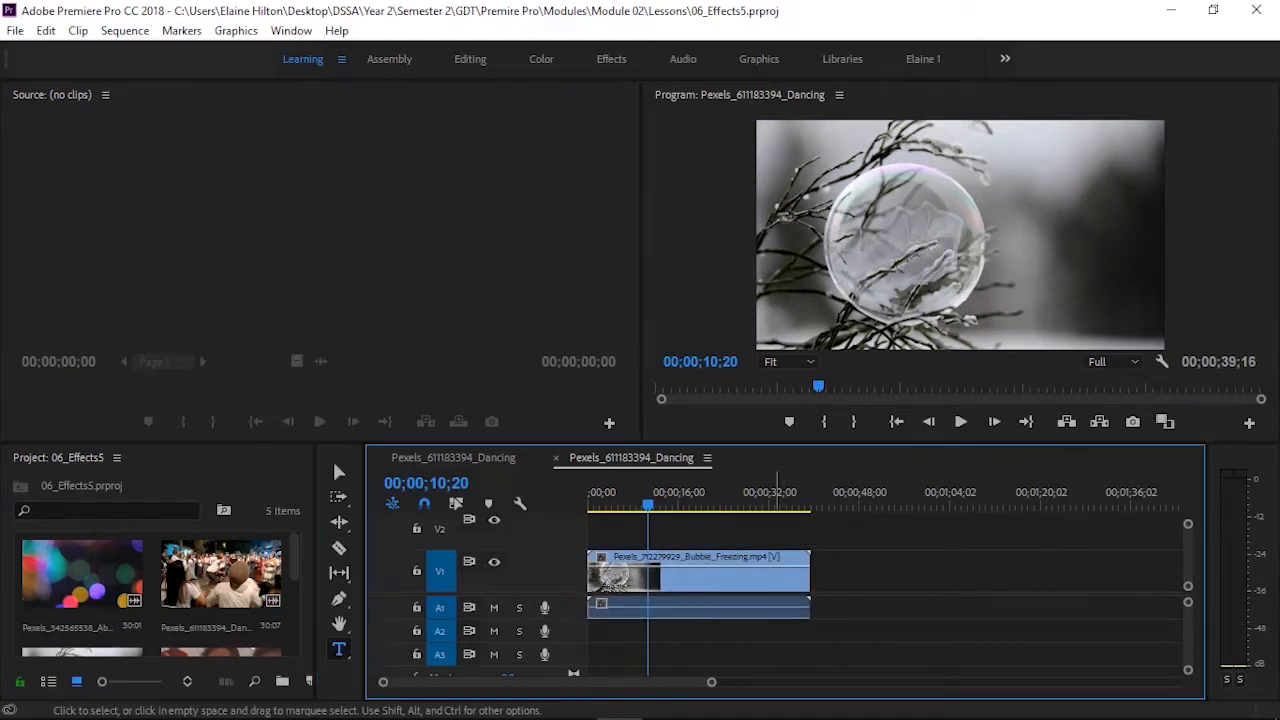
left_click(716, 581)
left_click(716, 614)
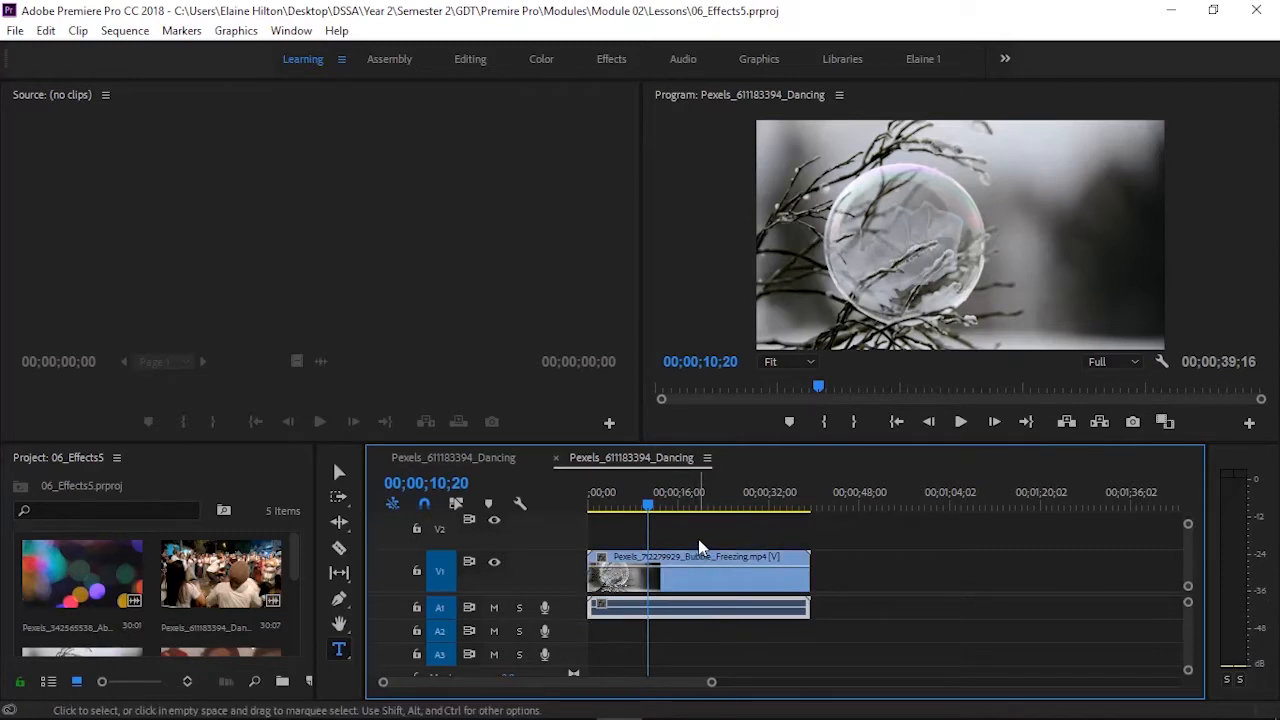
left_click(202, 471)
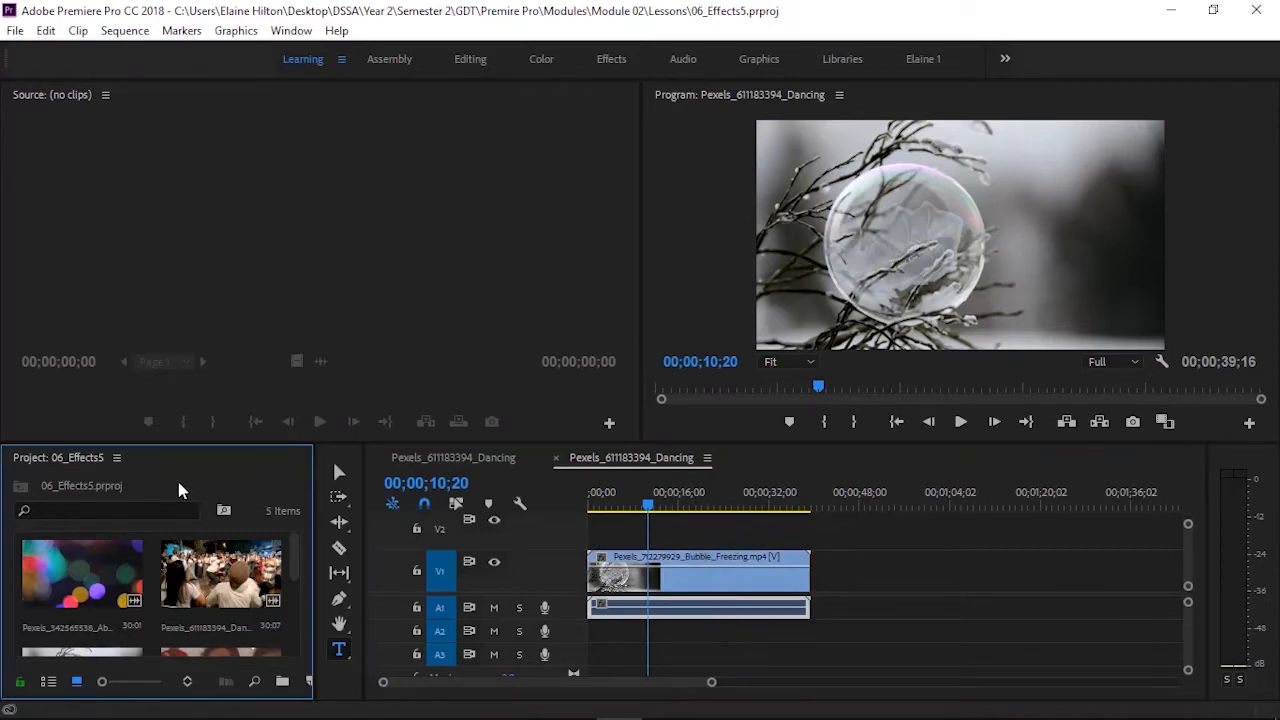
scroll(83, 559, "down", 3)
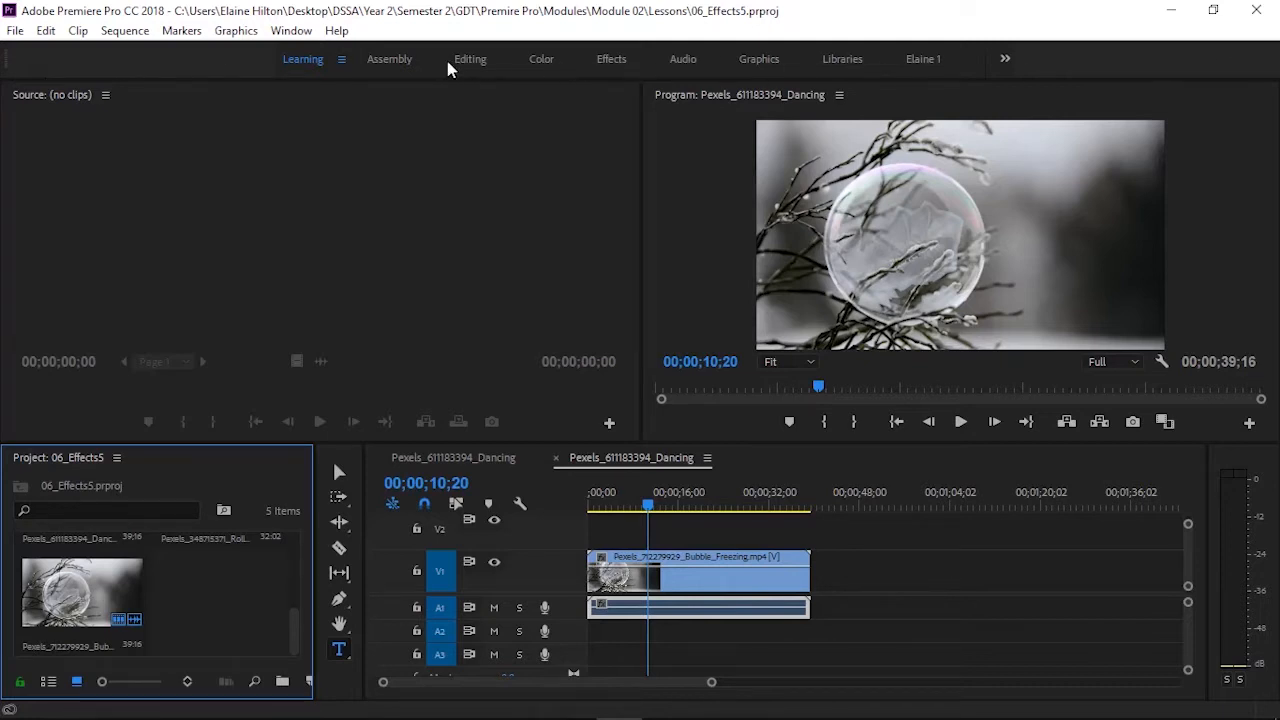
- Switch to the Effects workspace and apply the Tint color correction effect to the Bubble_Freezing clip on V1
left_click(611, 57)
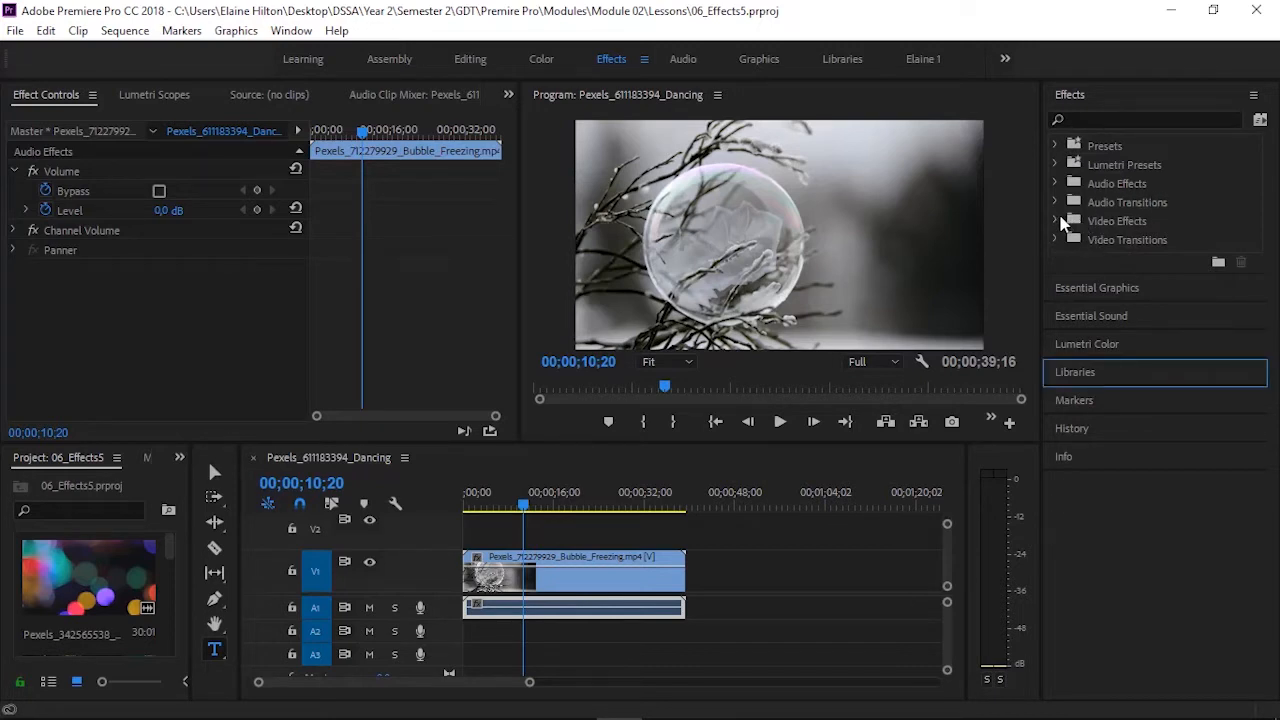
left_click(1069, 224)
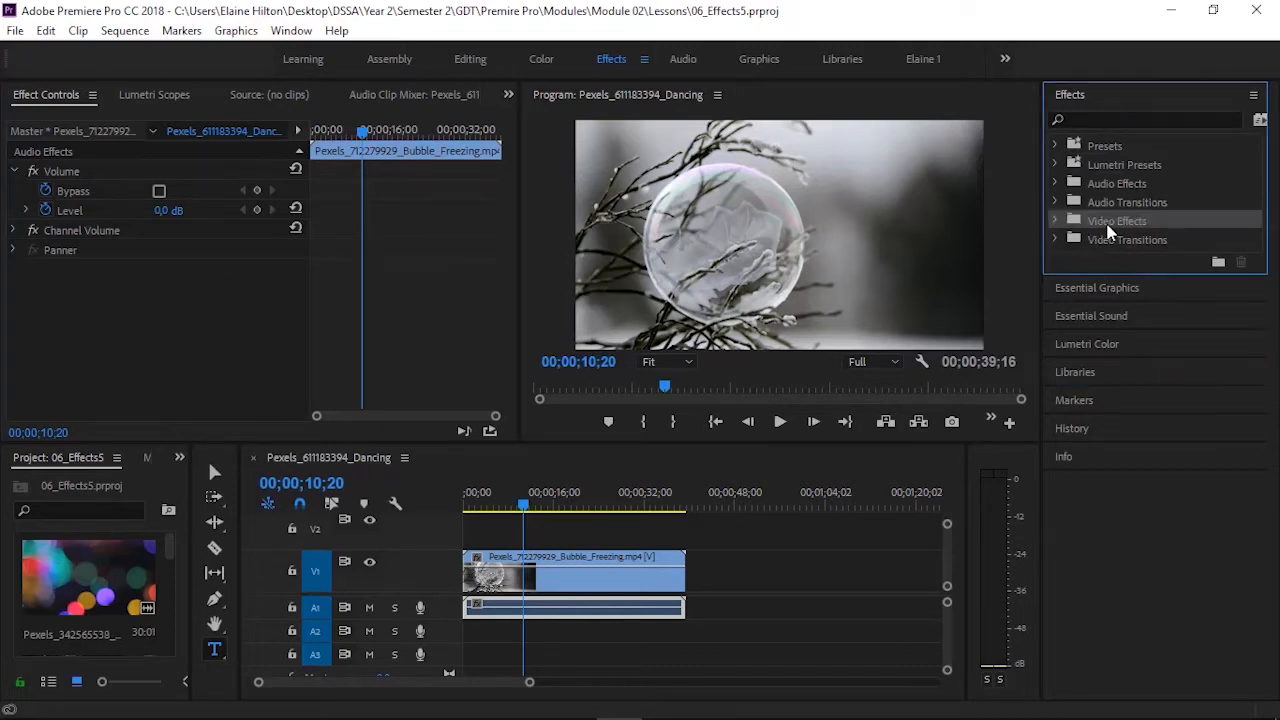
left_click(1056, 221)
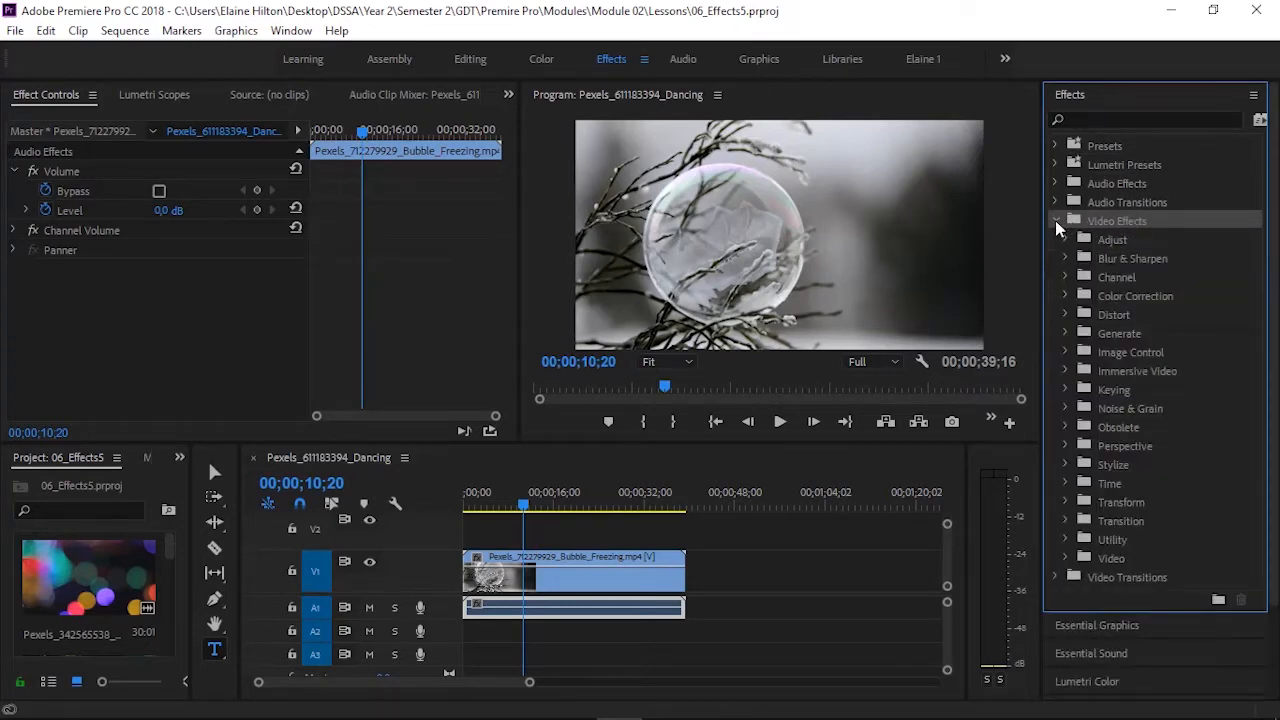
left_click(1144, 297)
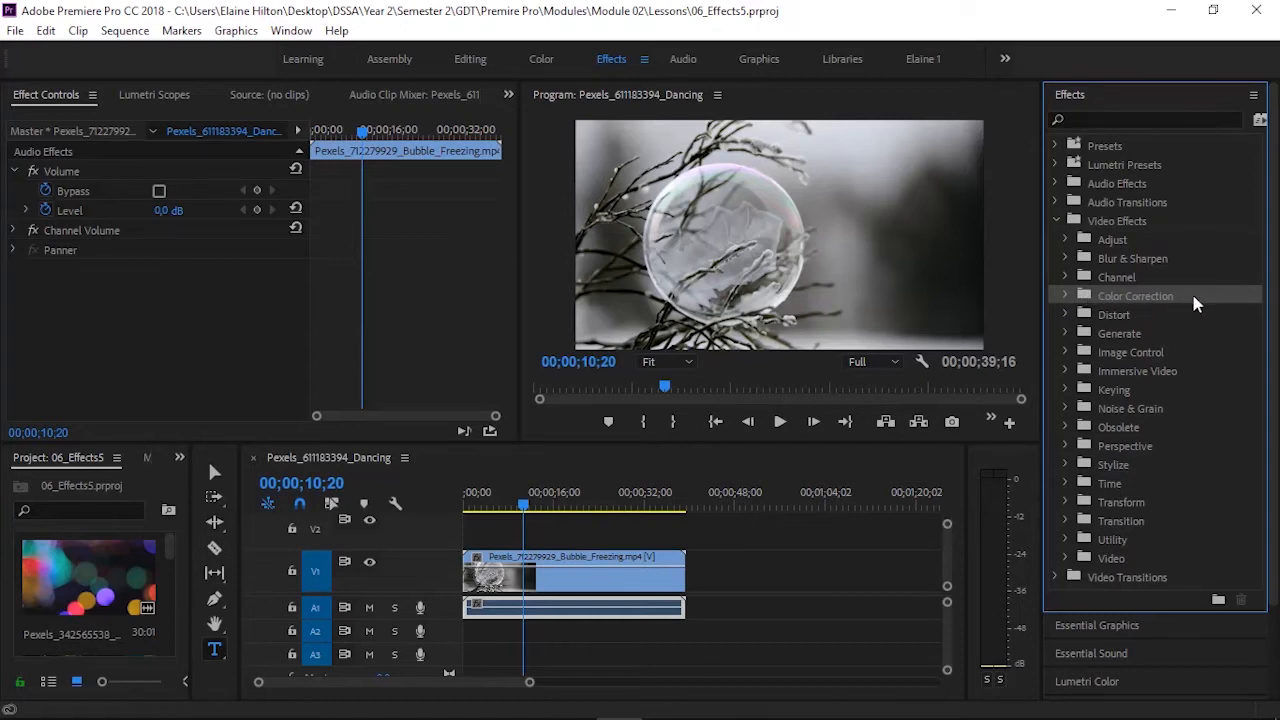
left_click(1065, 298)
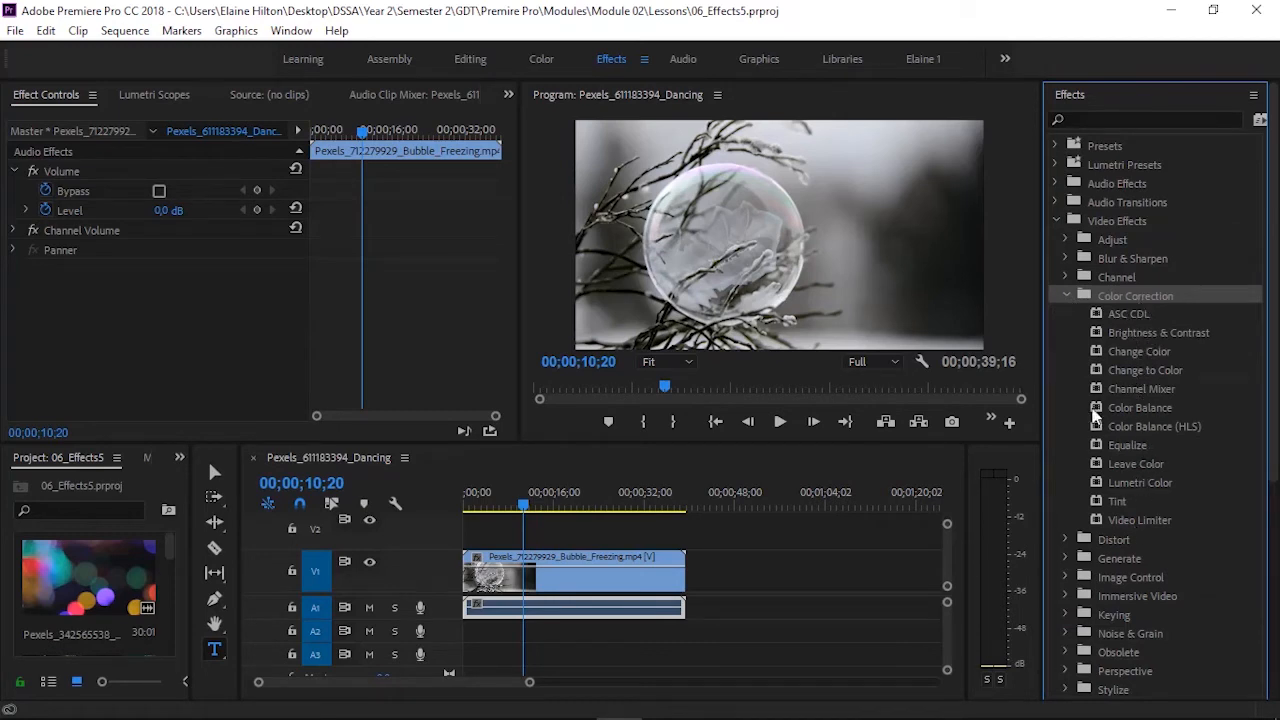
left_click(1118, 505)
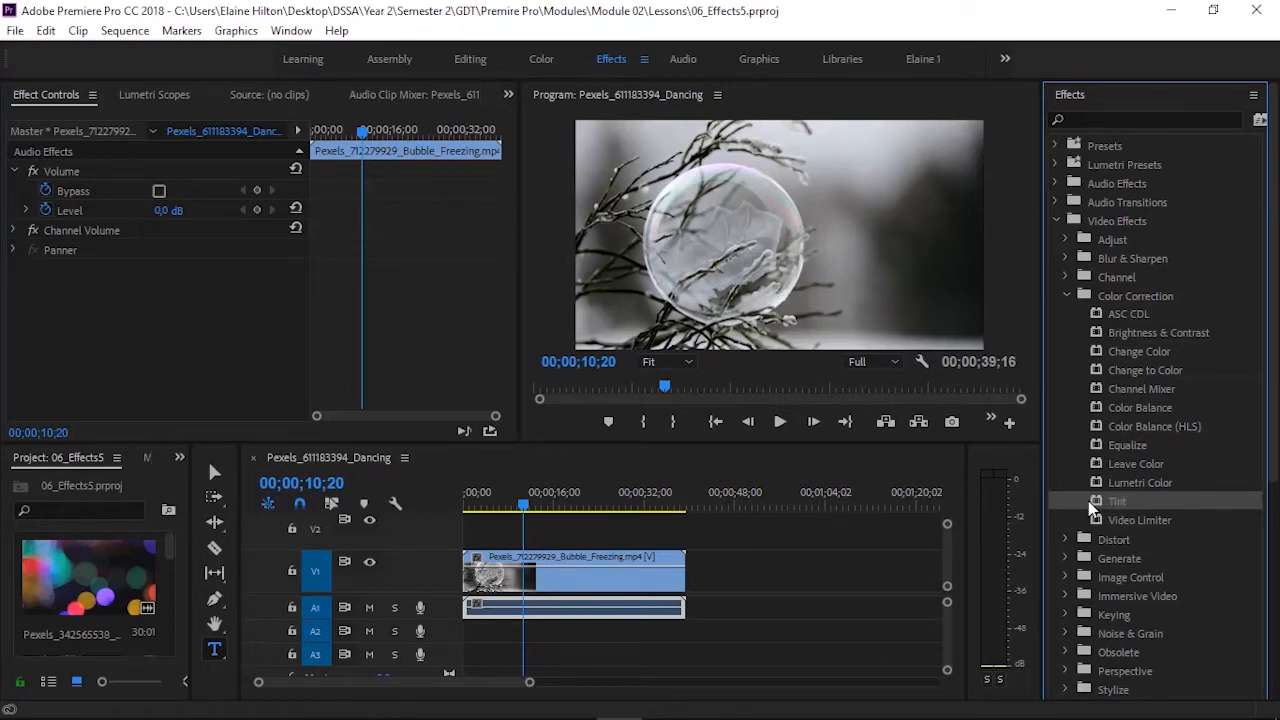
left_click_drag(1099, 503, 503, 575)
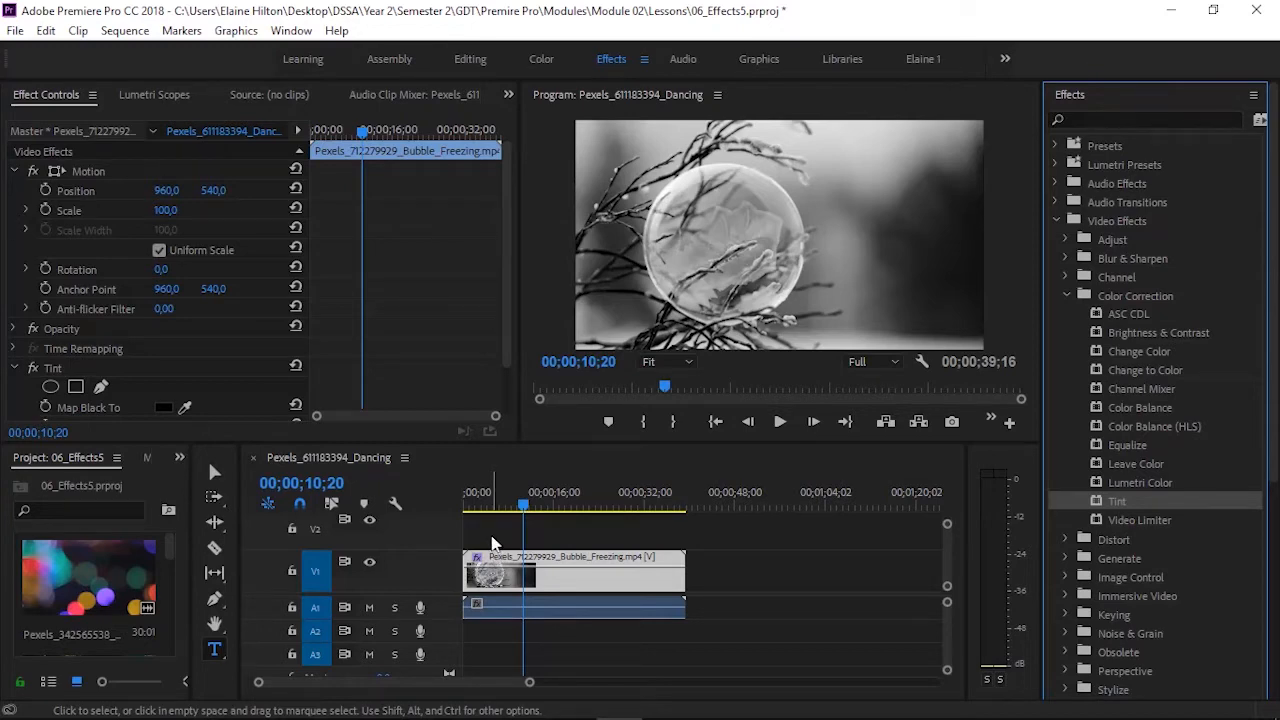
- Set the Map White To color of the Bubble_Freezing clip's Tint effect to blue 2988BF
left_click(492, 541)
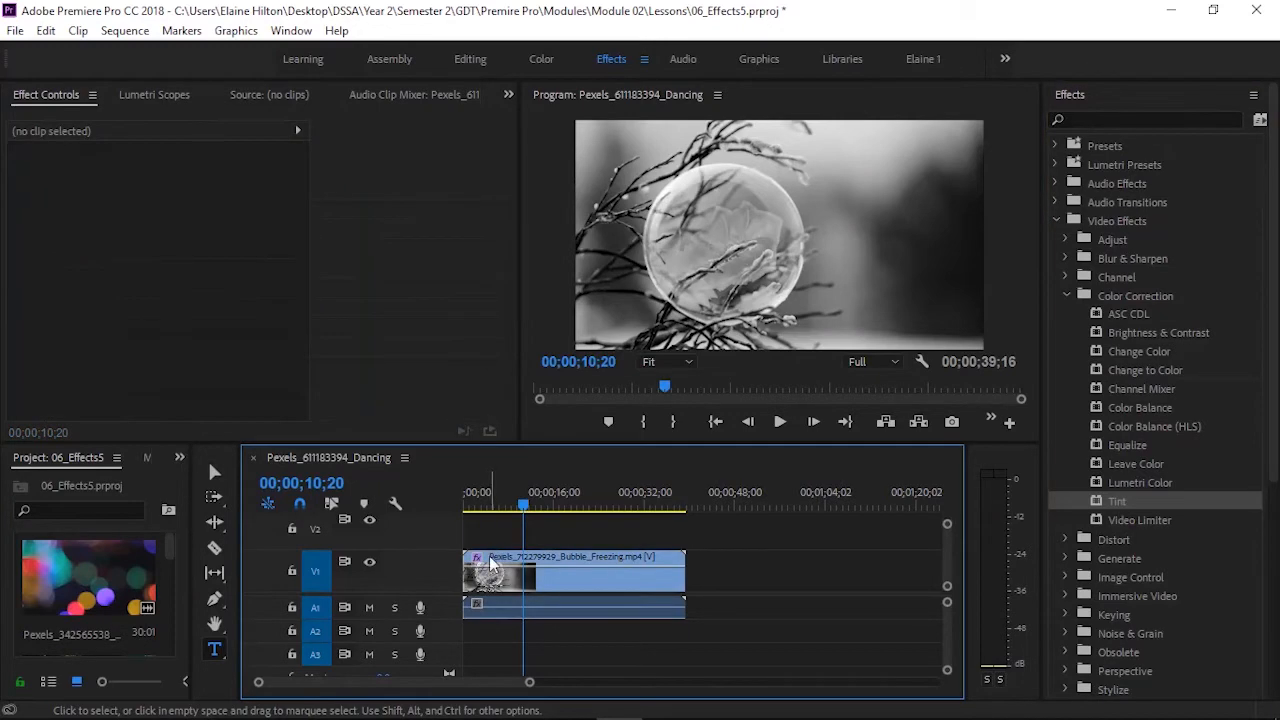
left_click(482, 564)
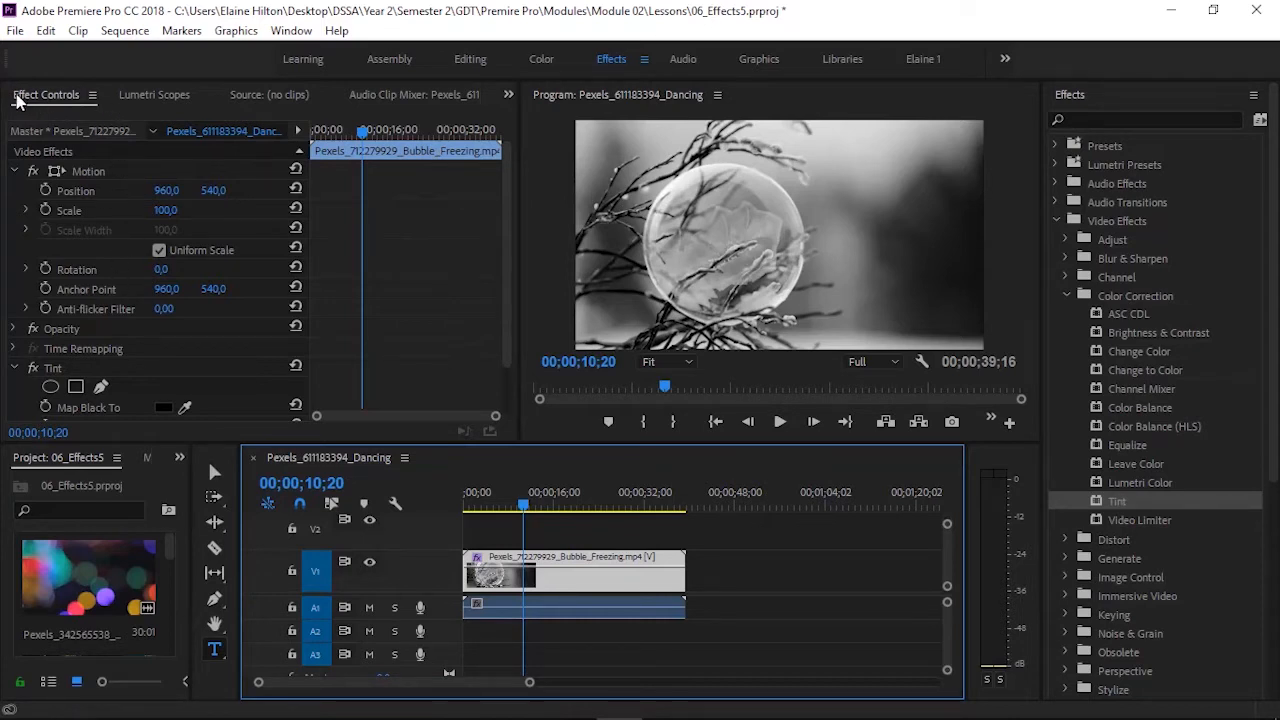
left_click(507, 97)
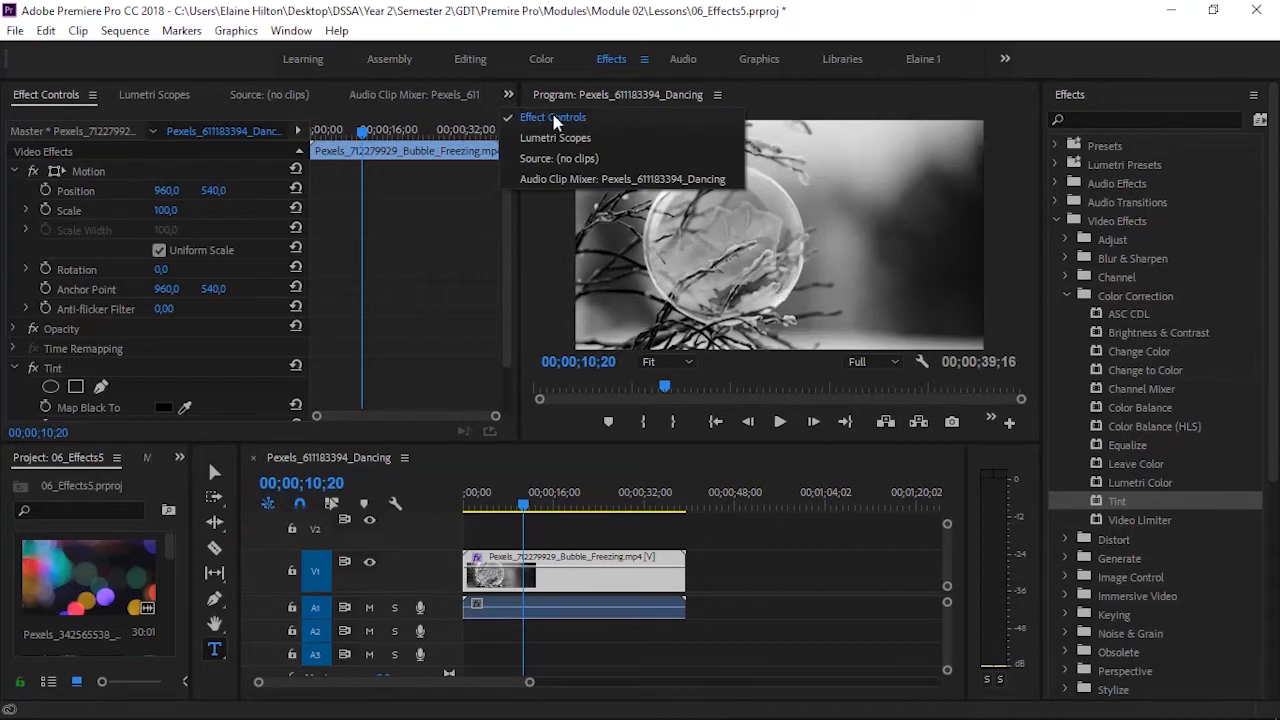
left_click(550, 118)
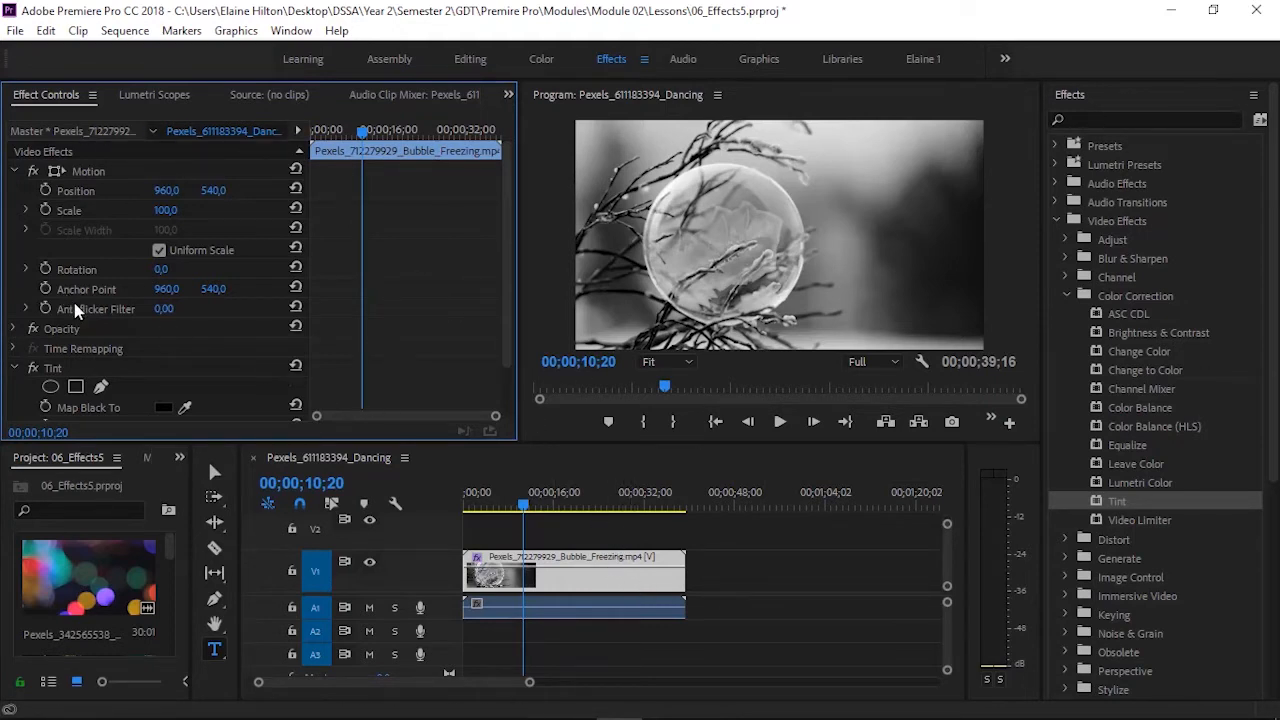
scroll(88, 230, "down", 2)
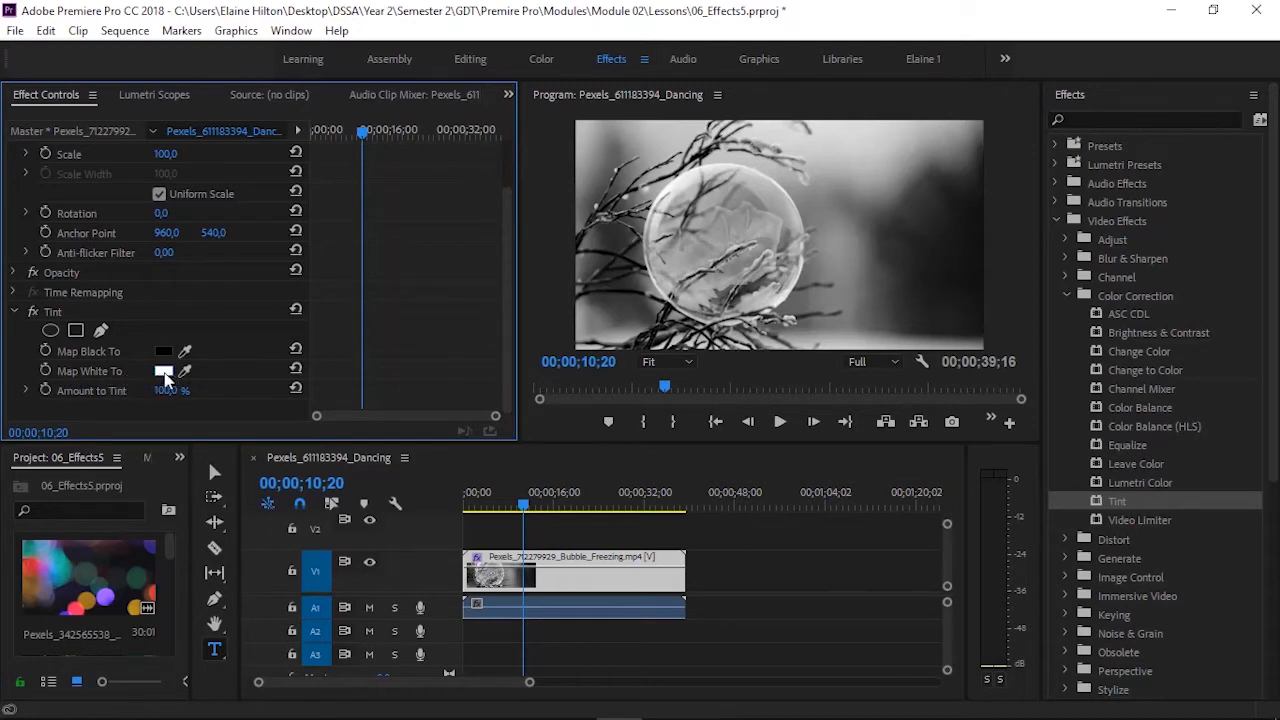
left_click(163, 372)
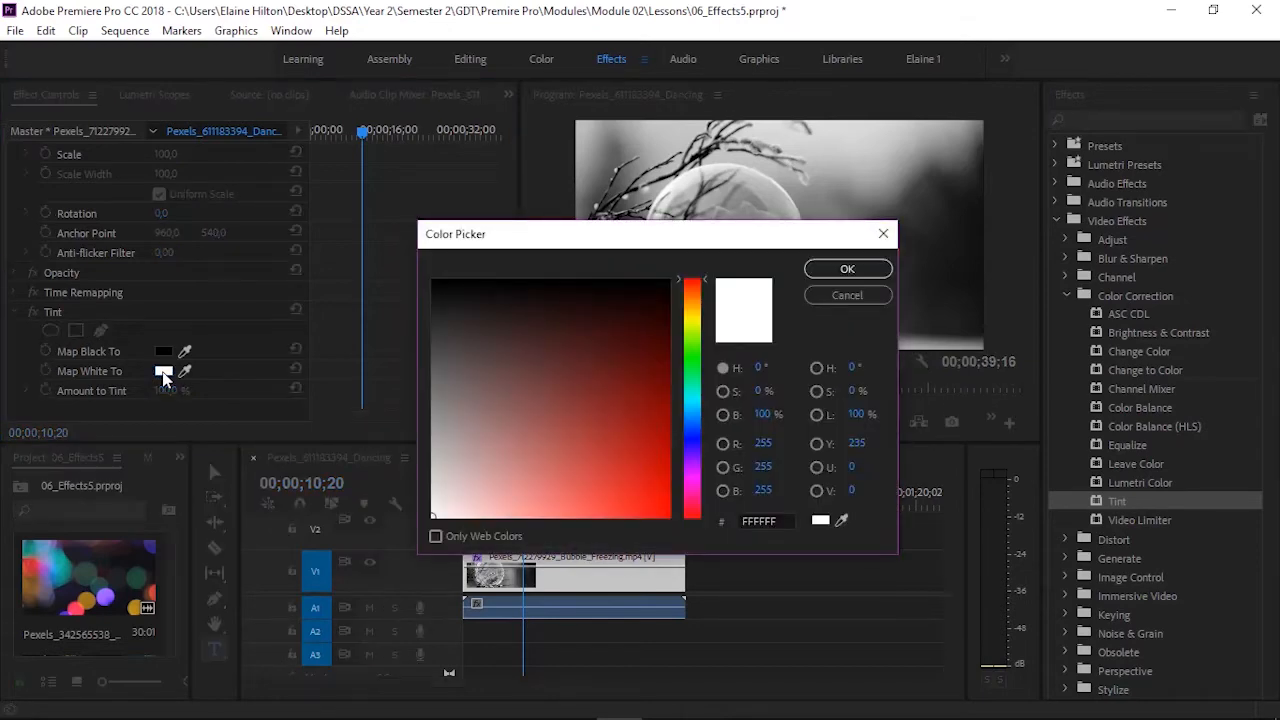
left_click_drag(712, 284, 703, 420)
mouse_move(586, 457)
left_mouse_down()
mouse_move(611, 469)
mouse_move(618, 457)
left_mouse_up()
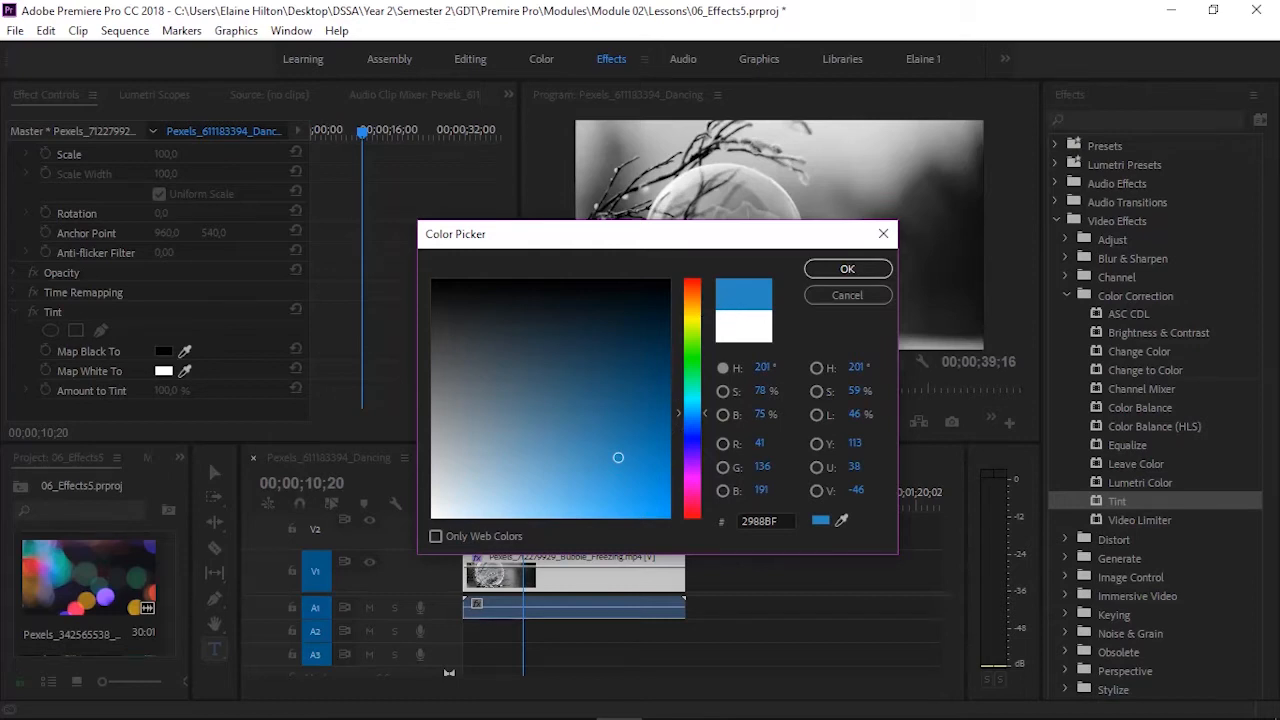
left_click(847, 270)
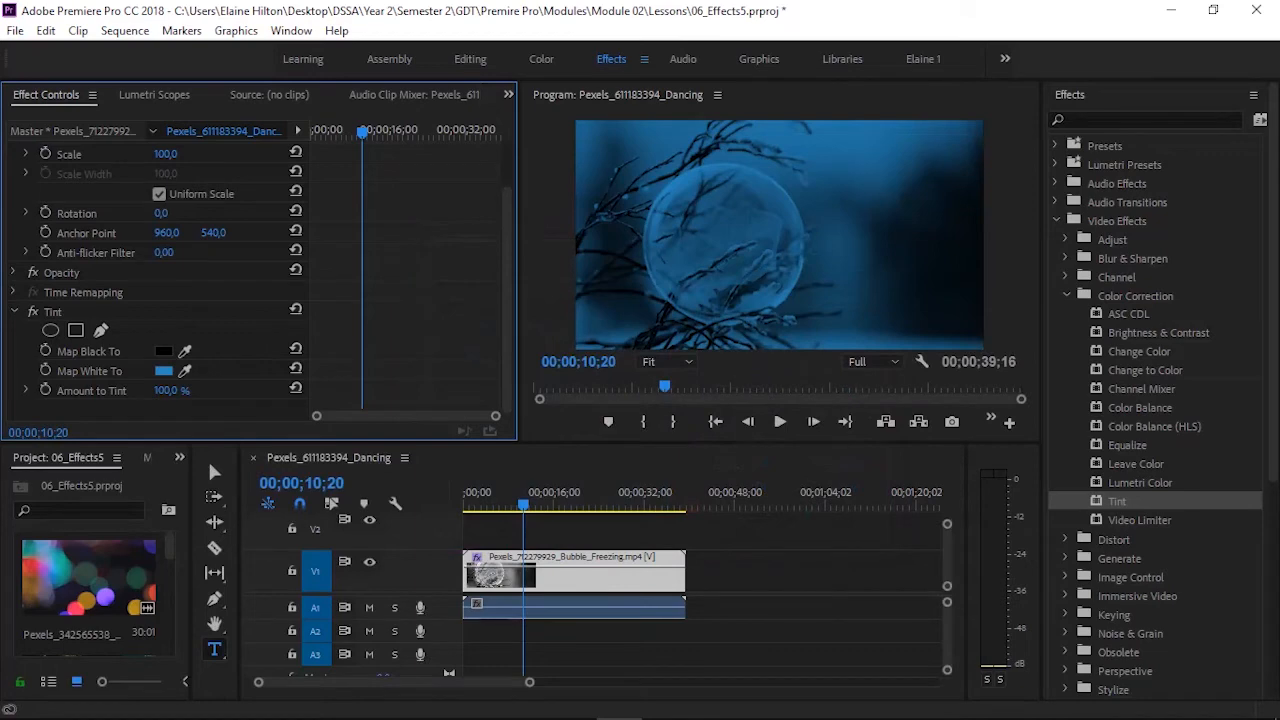
left_click(553, 157)
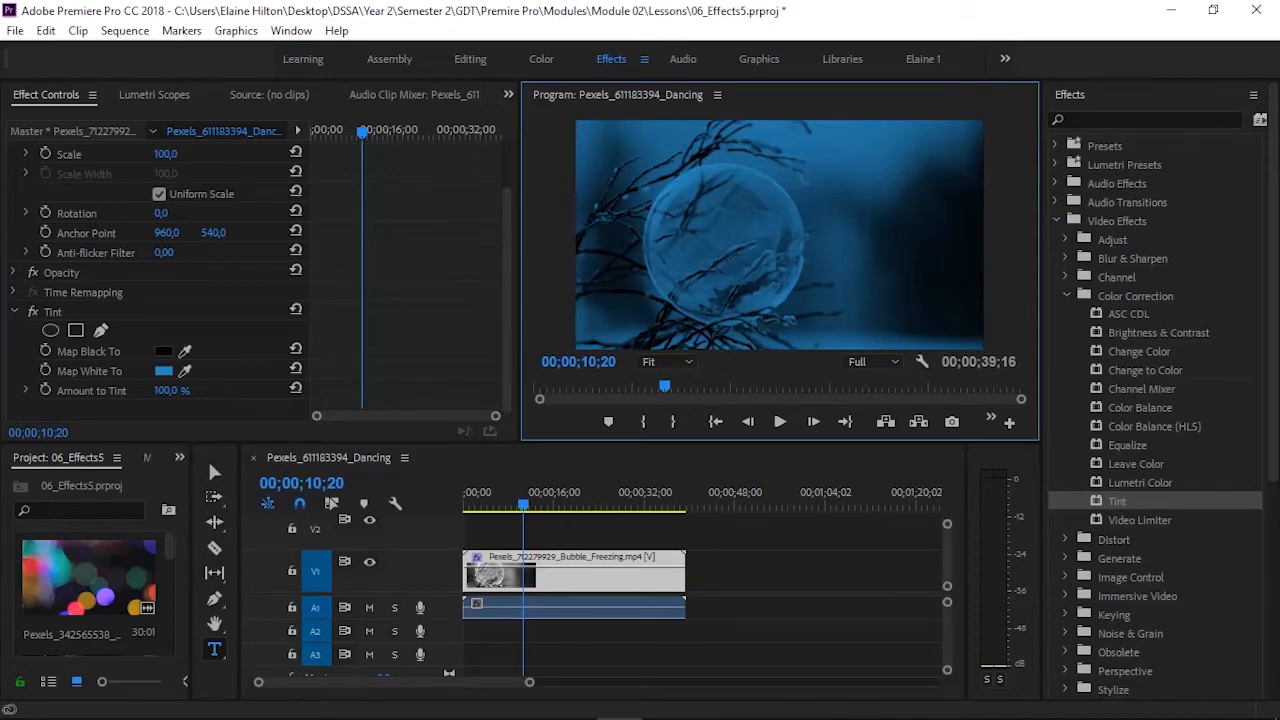
- Set the Tint effect's Amount to Tint to 30%
left_click(162, 404)
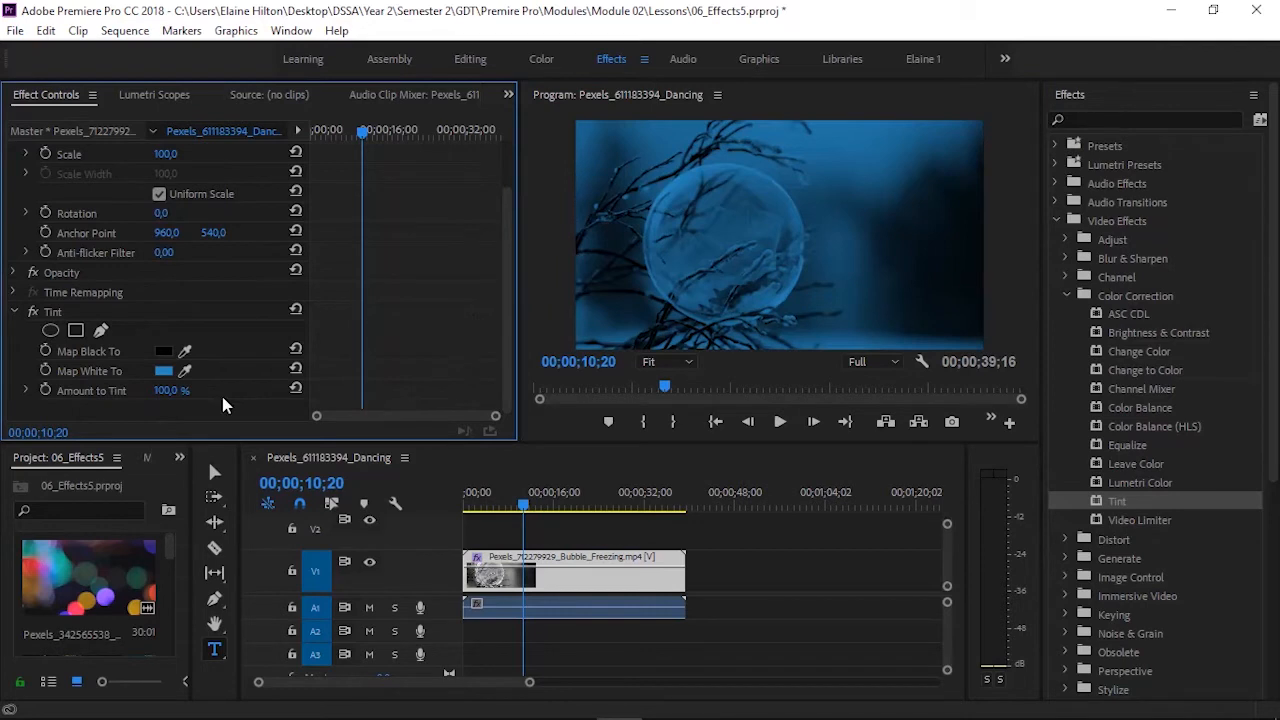
left_click(166, 391)
type("30")
key("Return")
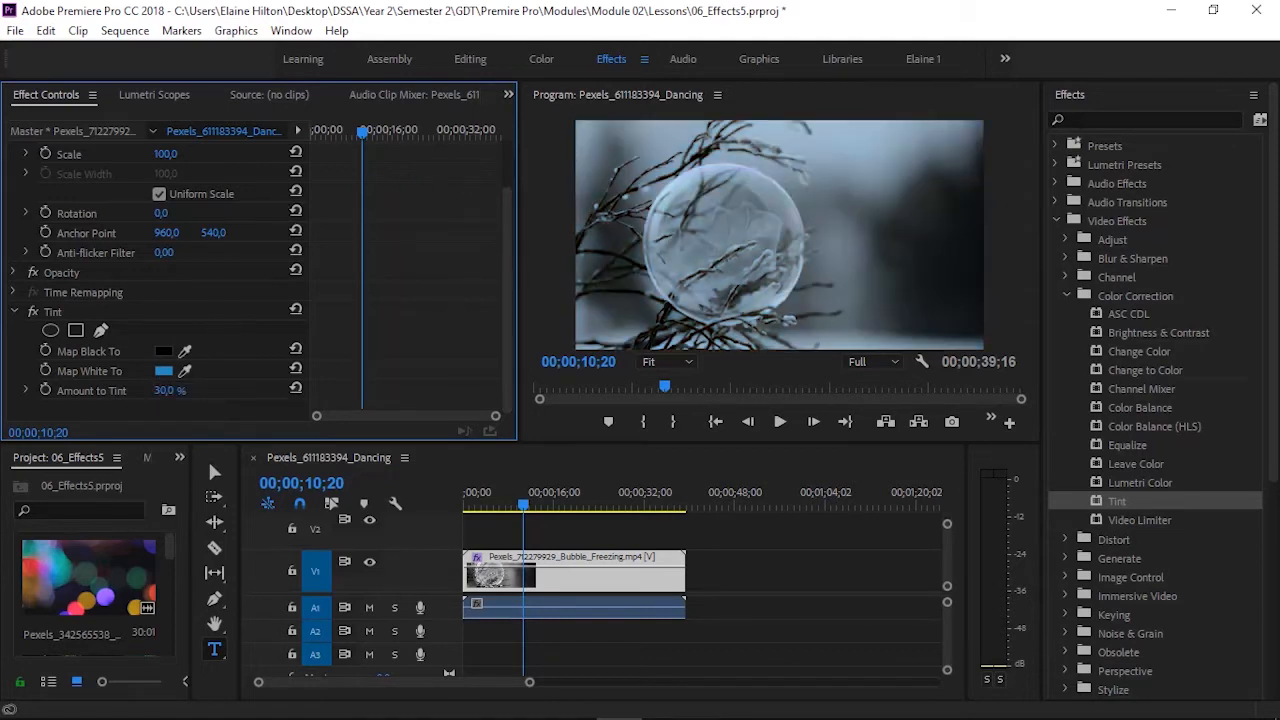
left_click(550, 120)
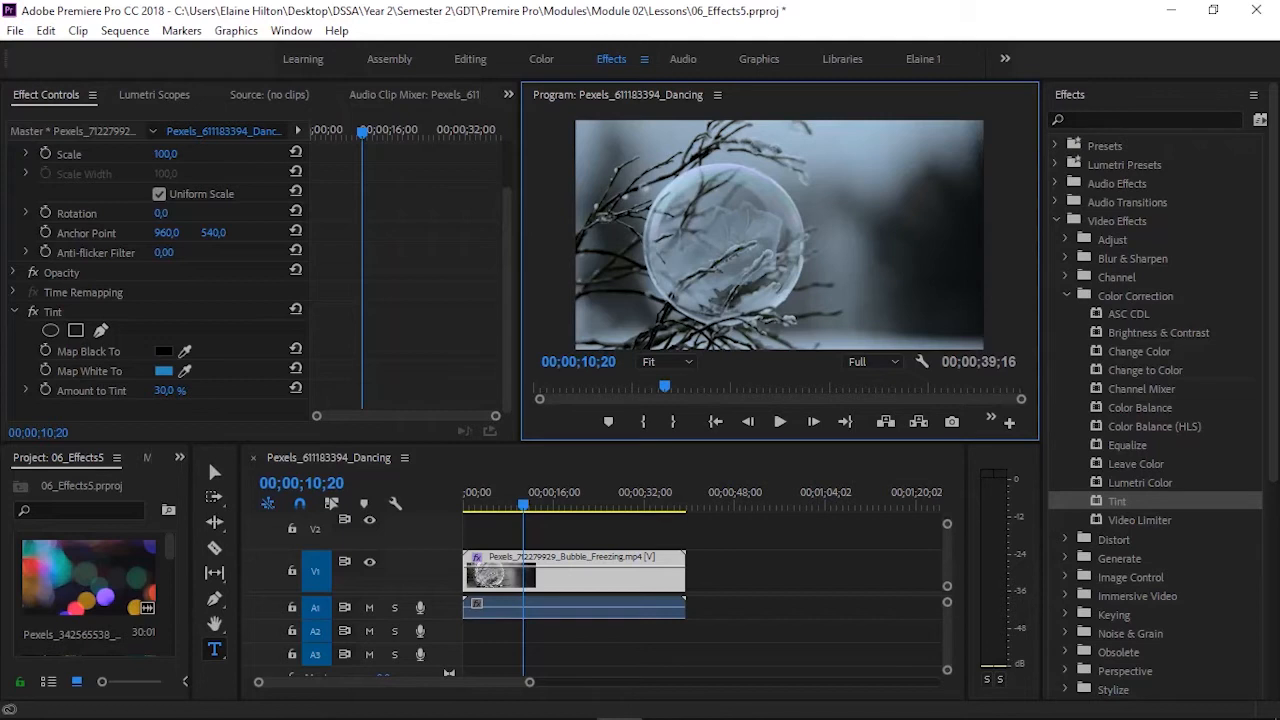
- Collect the files of the Pexels_611183394_Dancing sequence with Project Manager and copy them to the Desktop, saving the project
left_click(15, 31)
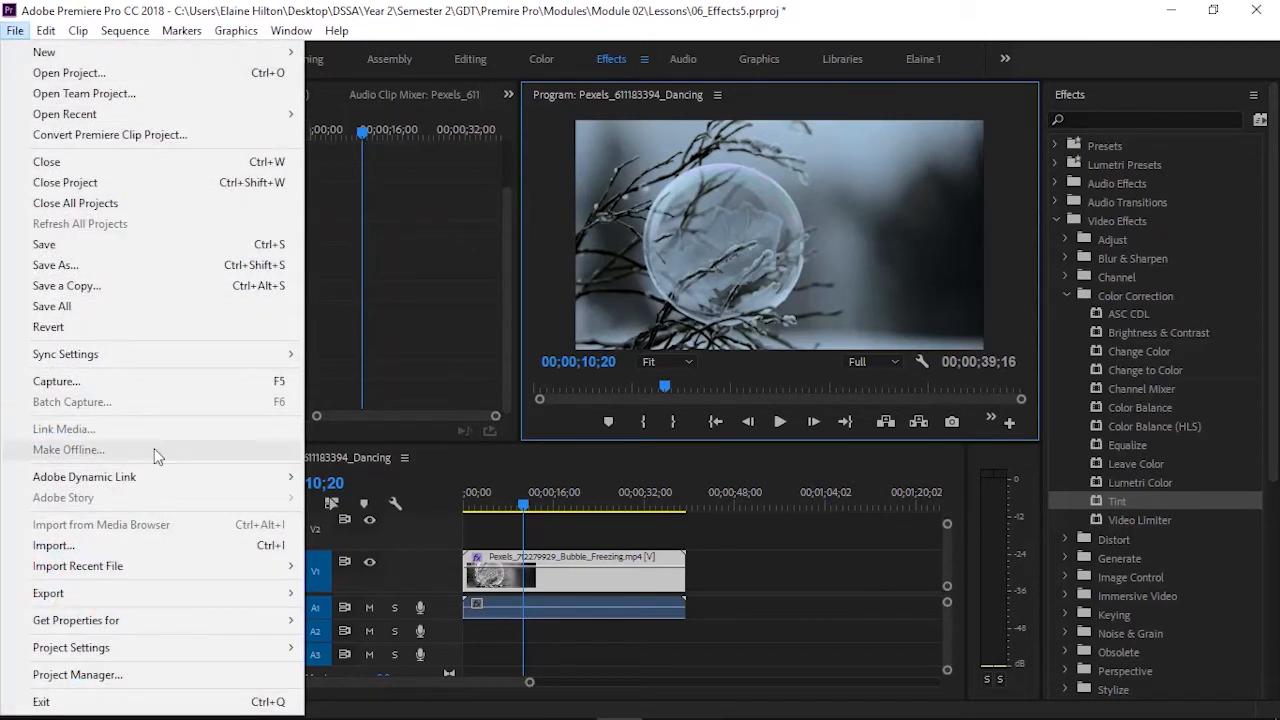
left_click(104, 678)
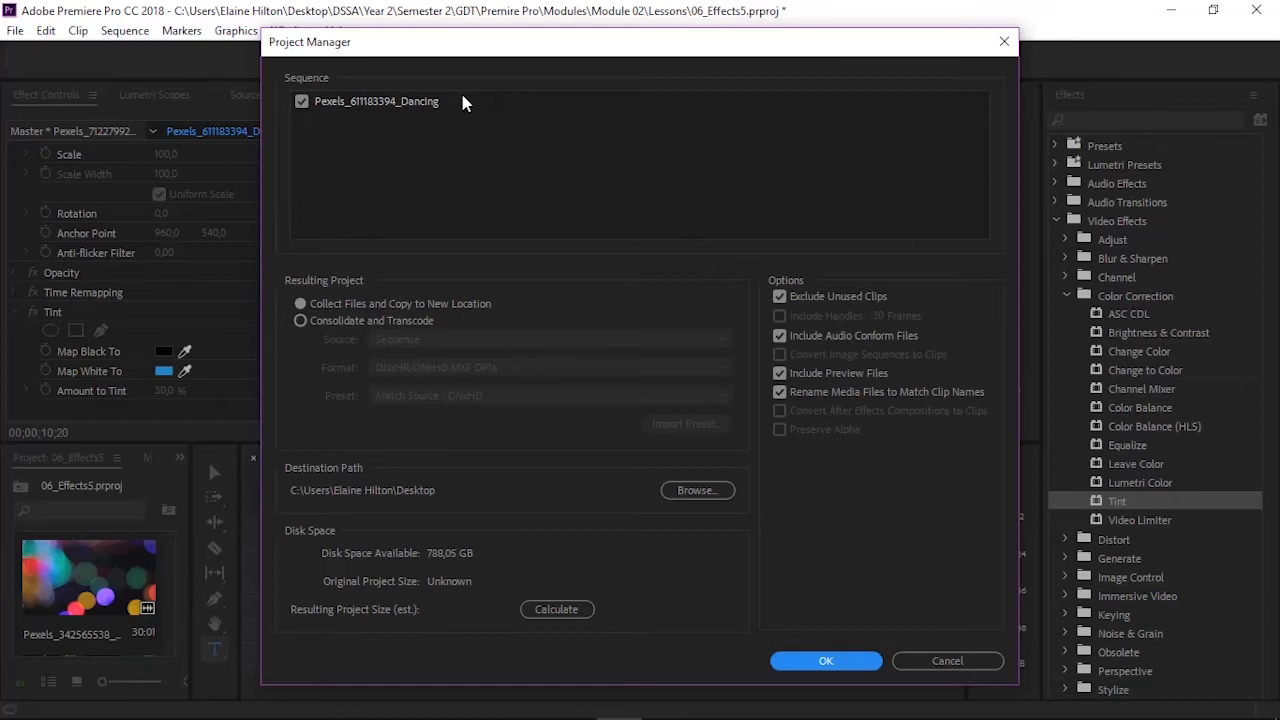
left_click(301, 102)
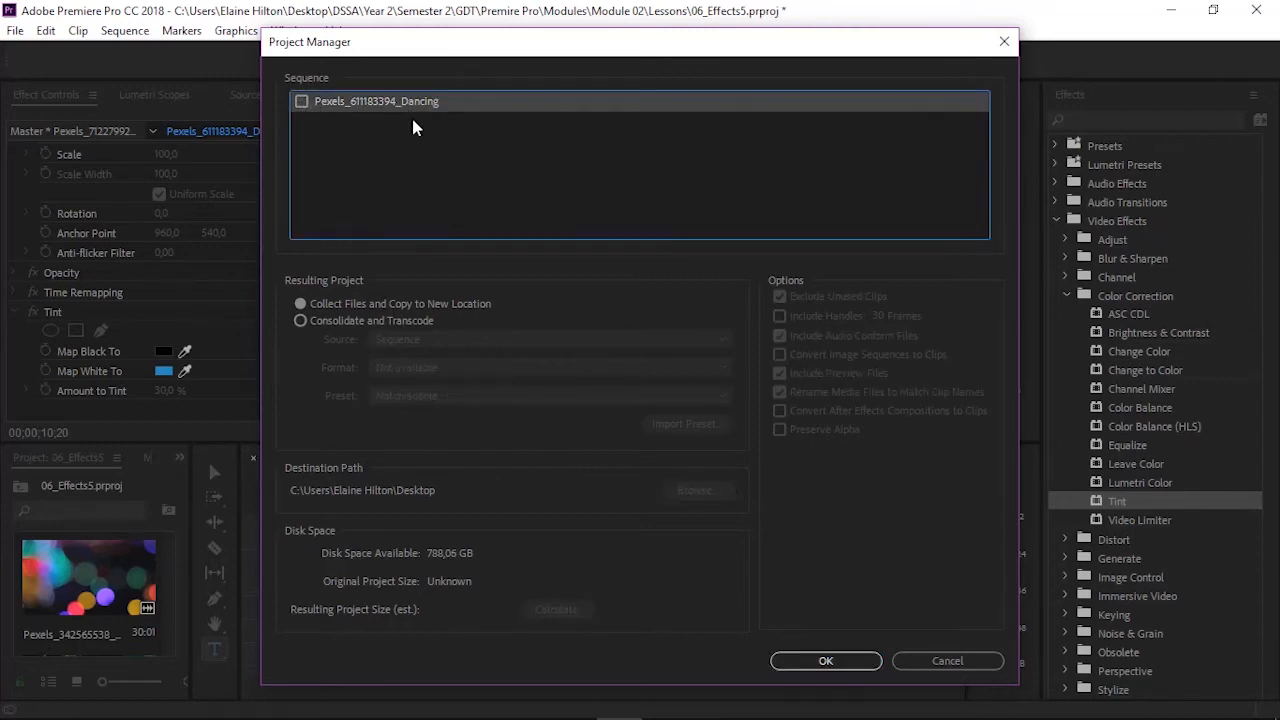
left_click(303, 104)
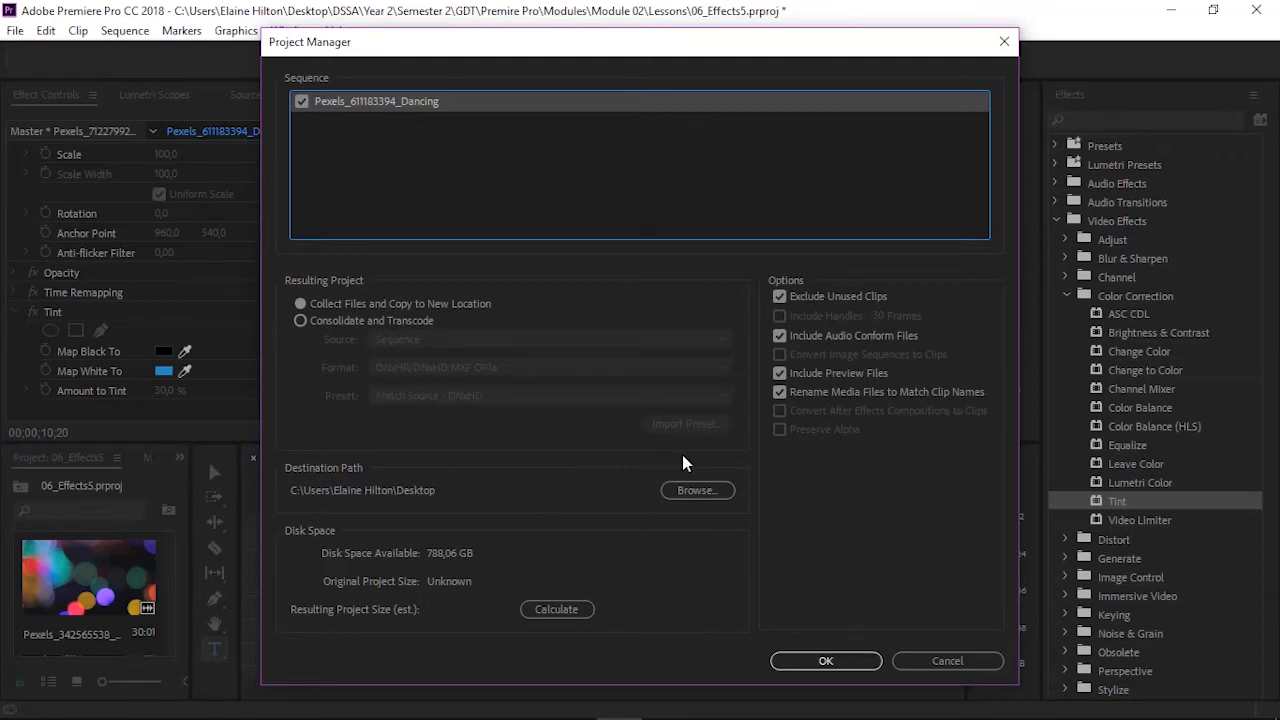
left_click(695, 491)
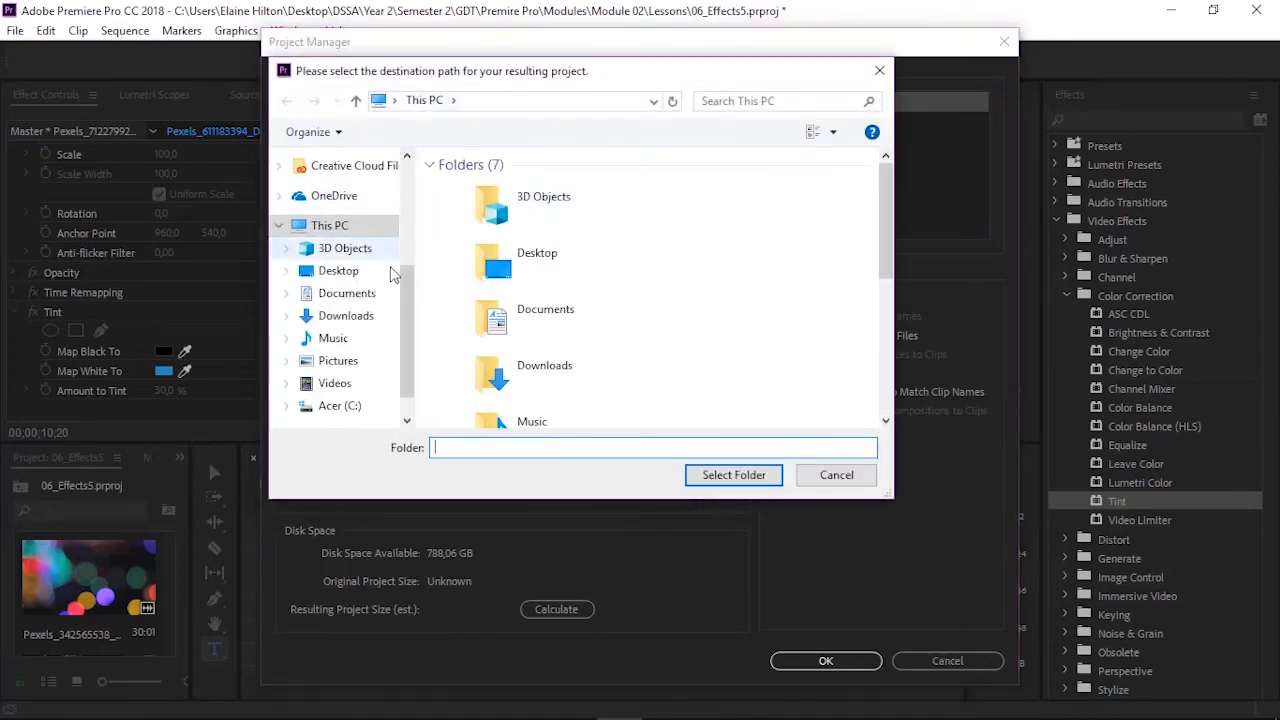
left_click(340, 272)
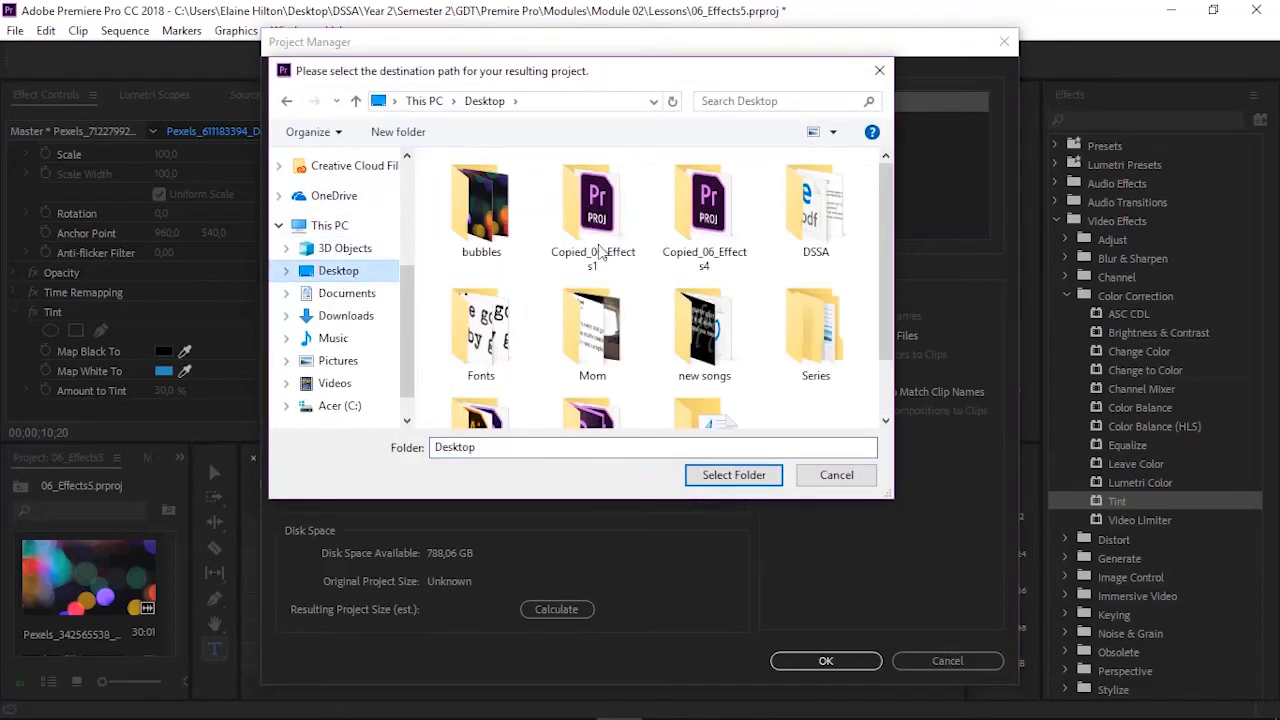
left_click(745, 478)
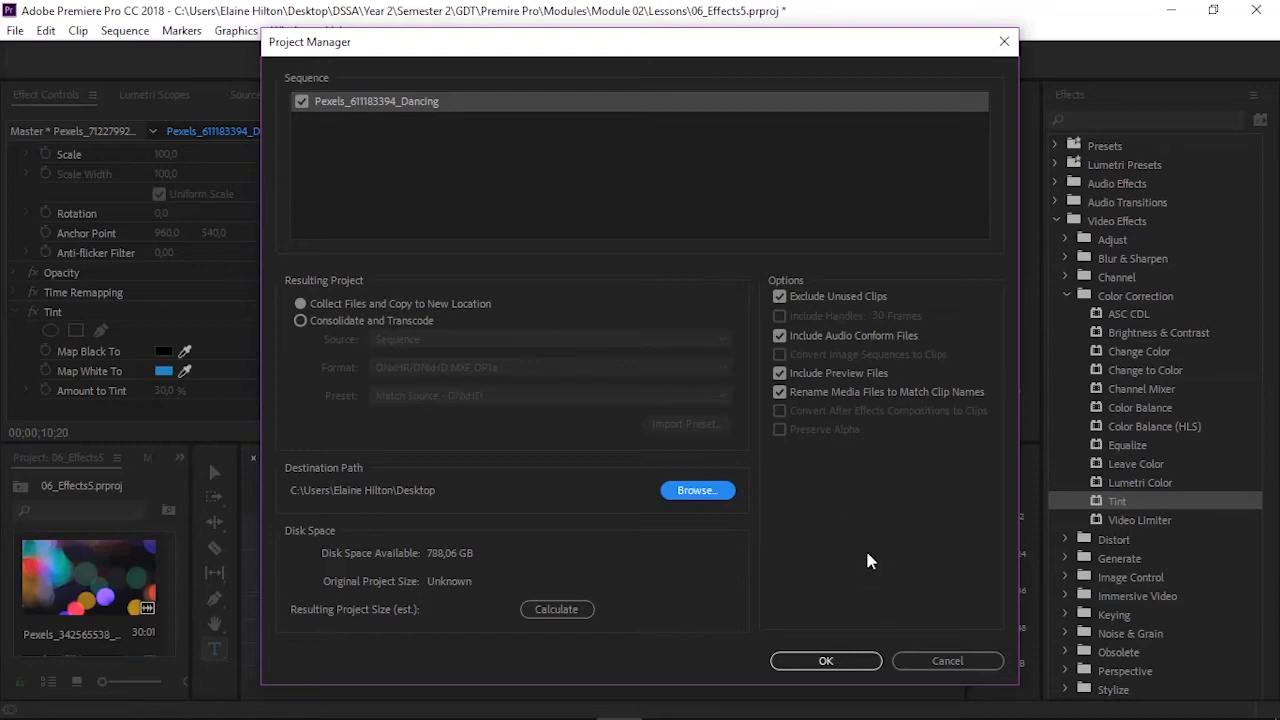
left_click(827, 662)
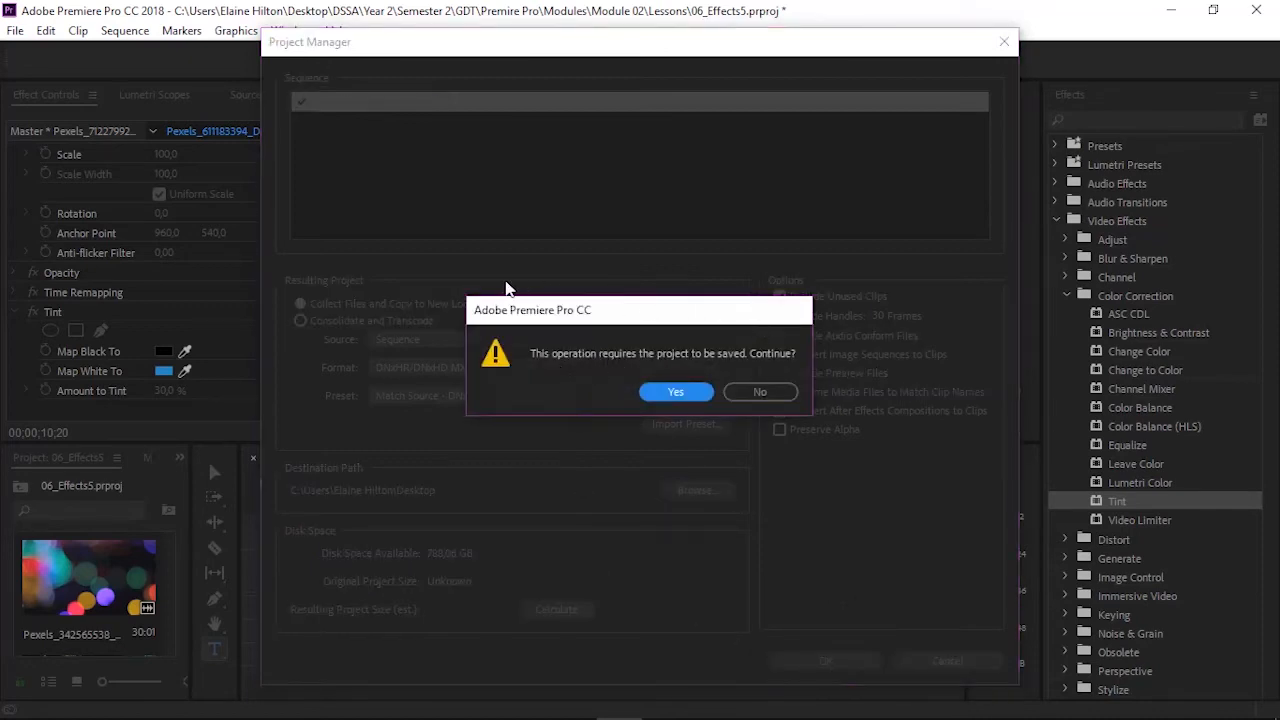
left_click(664, 396)
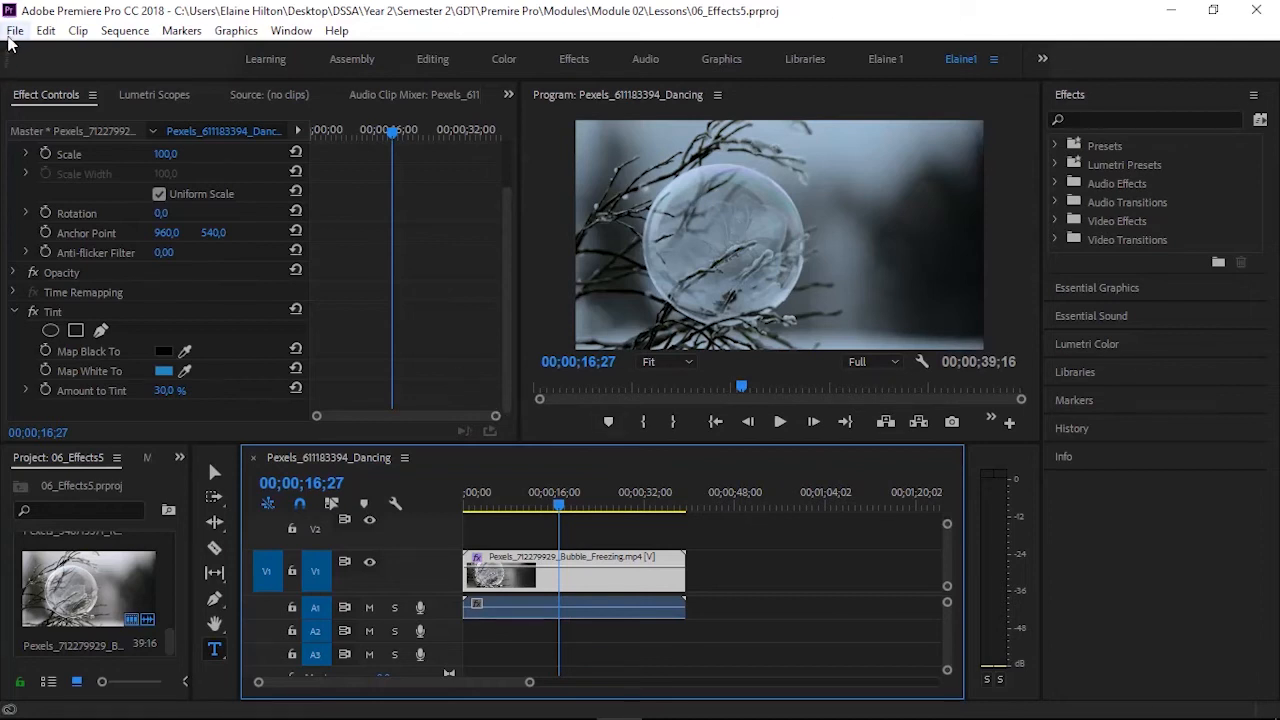
- Set up a media export of the sequence in H.264 format with the YouTube 1080p HD preset
left_click(14, 32)
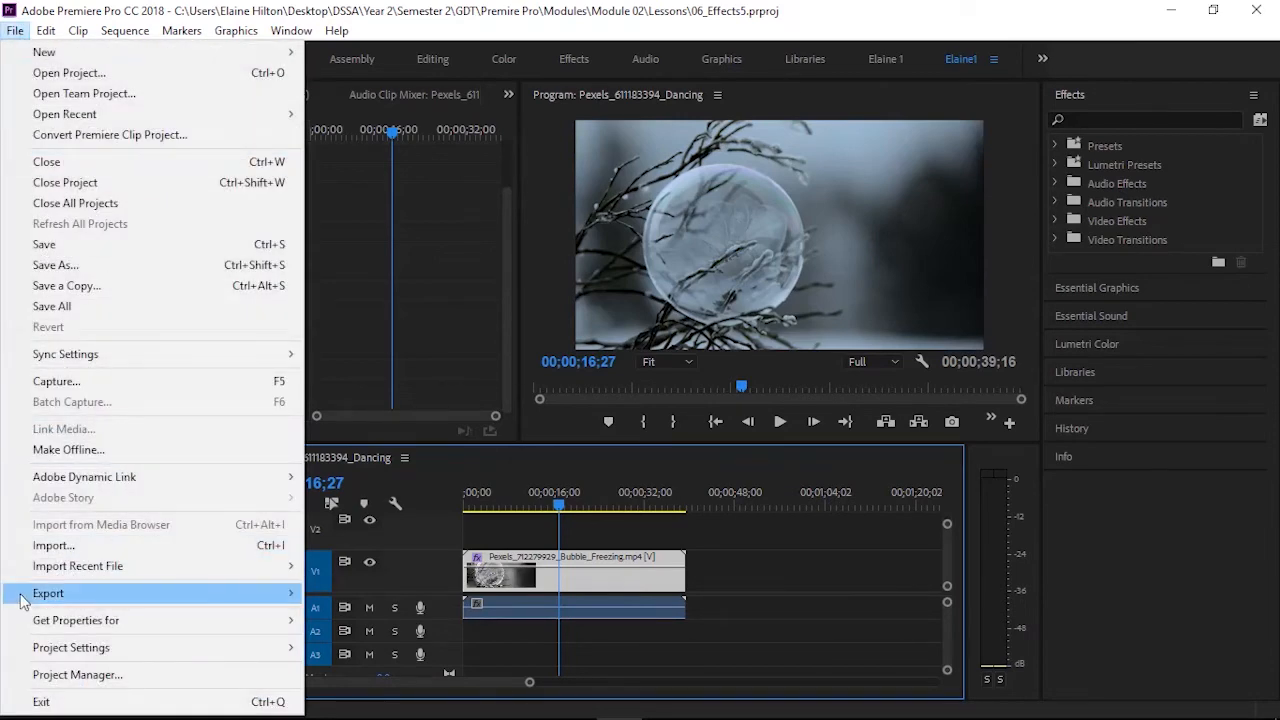
mouse_move(86, 597)
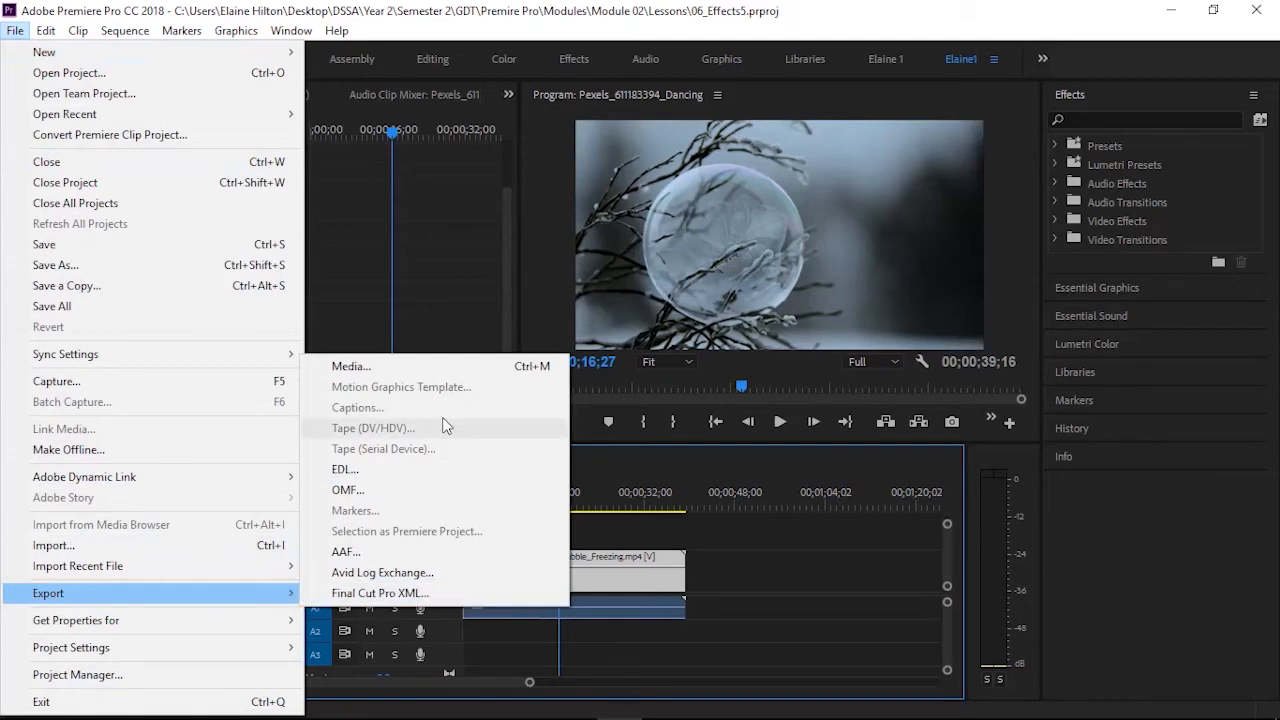
left_click(389, 365)
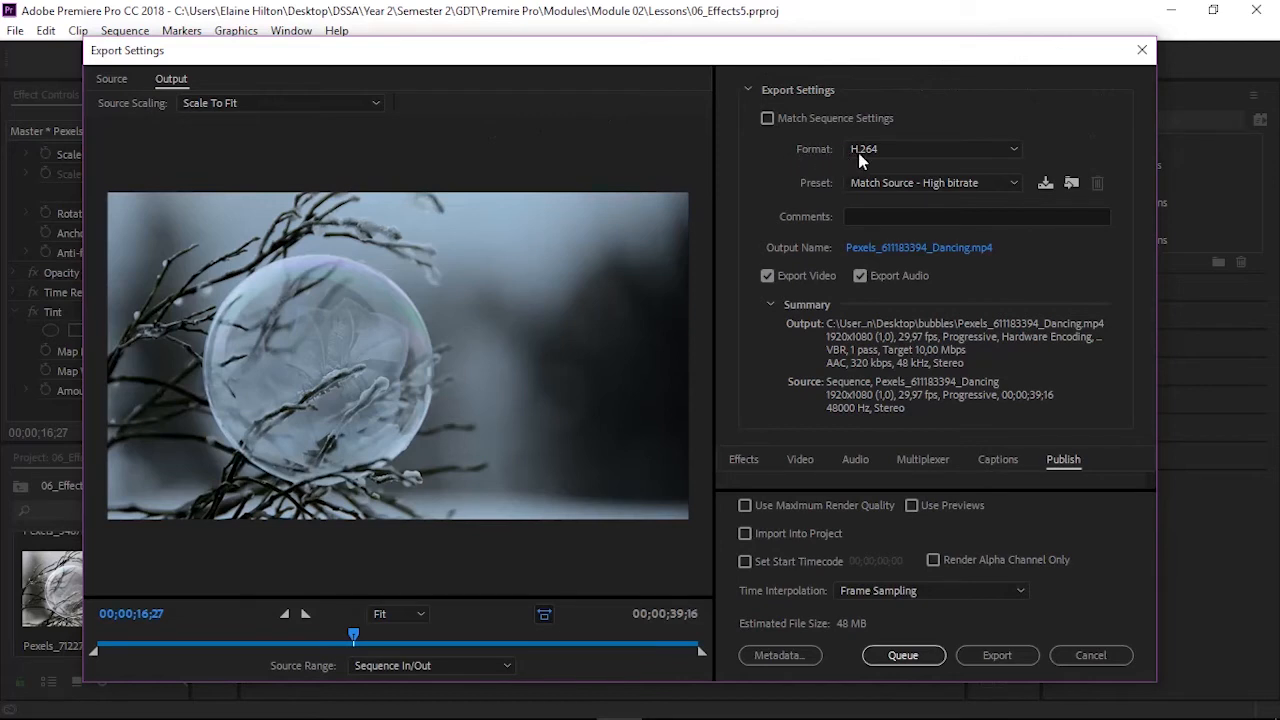
left_click(1014, 150)
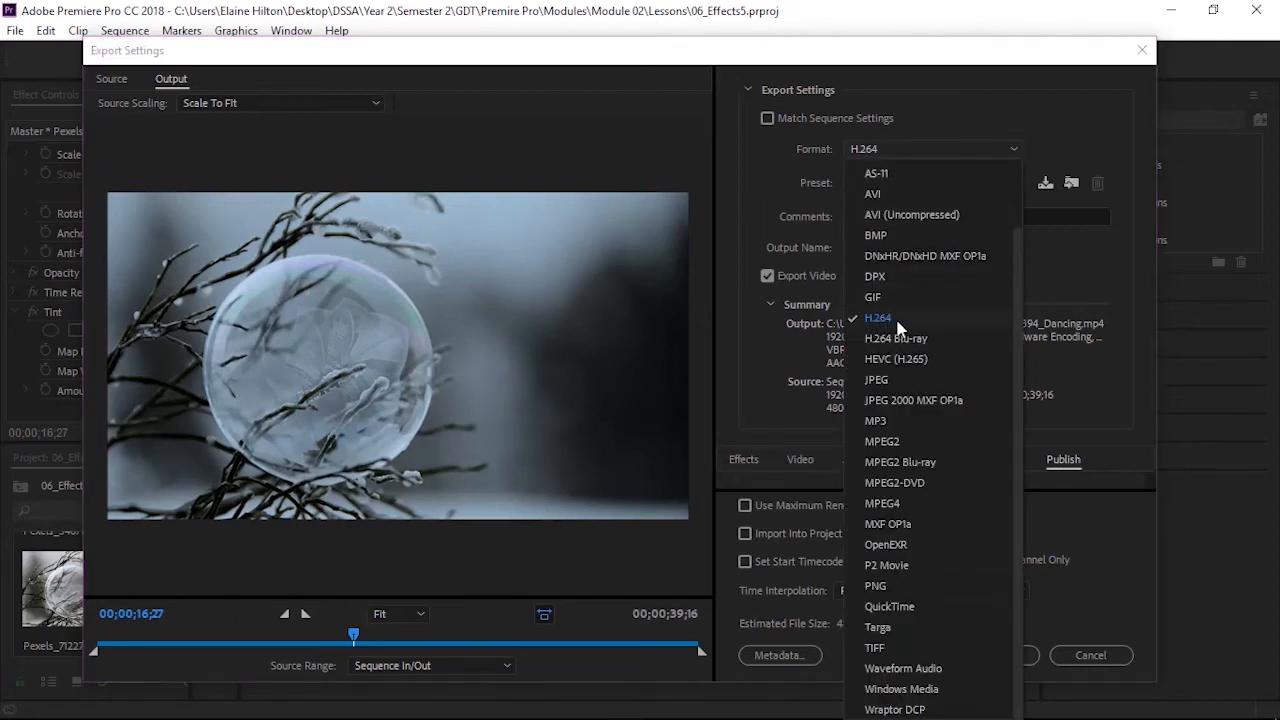
left_click(1016, 152)
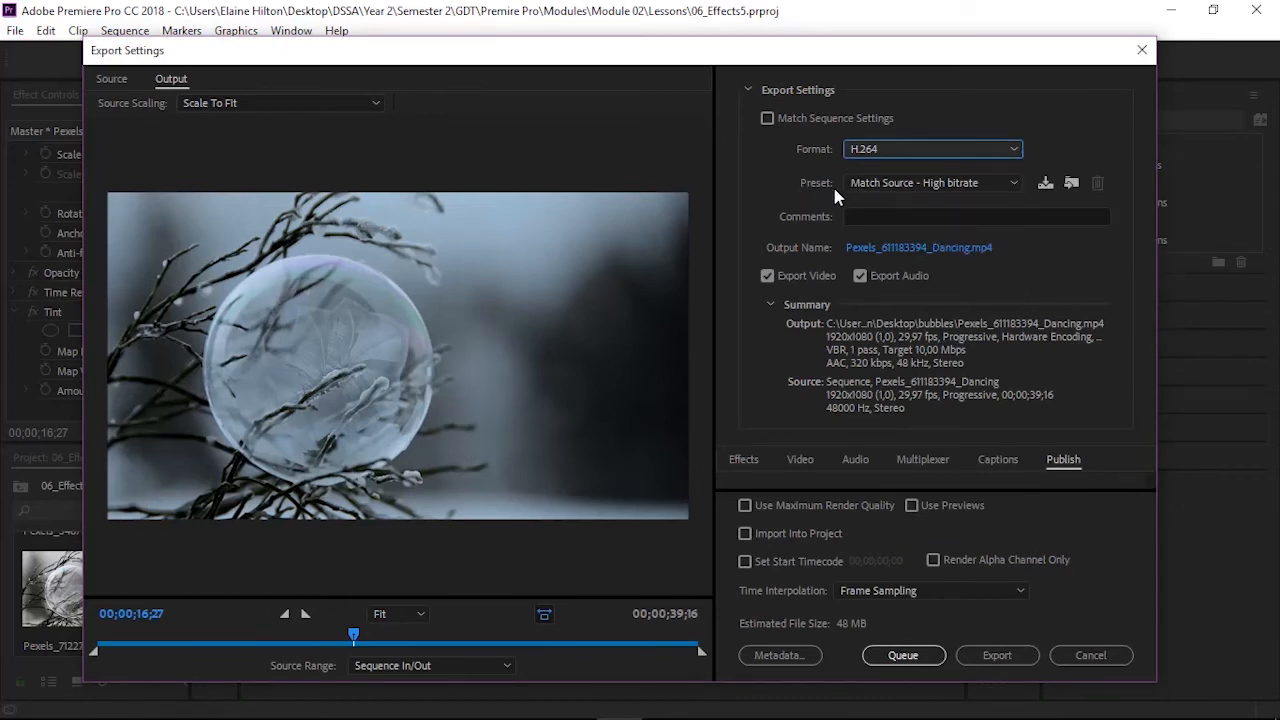
left_click(992, 183)
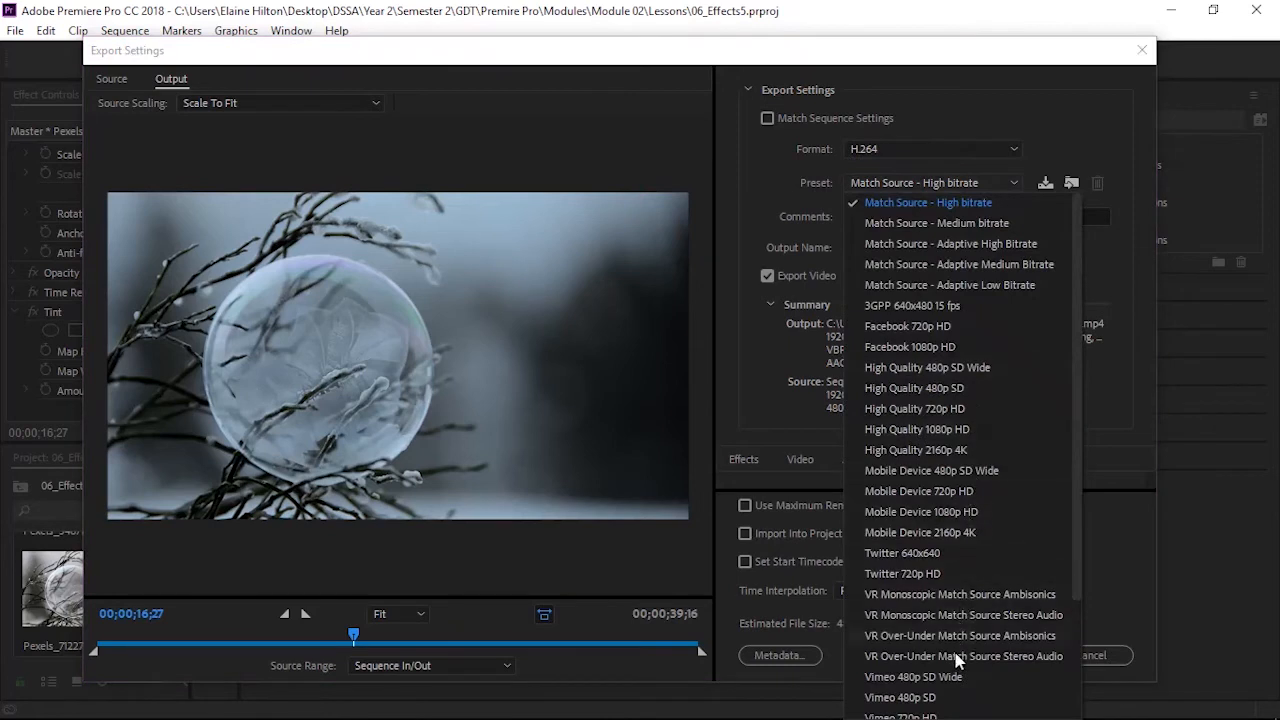
scroll(957, 682, "down", 3)
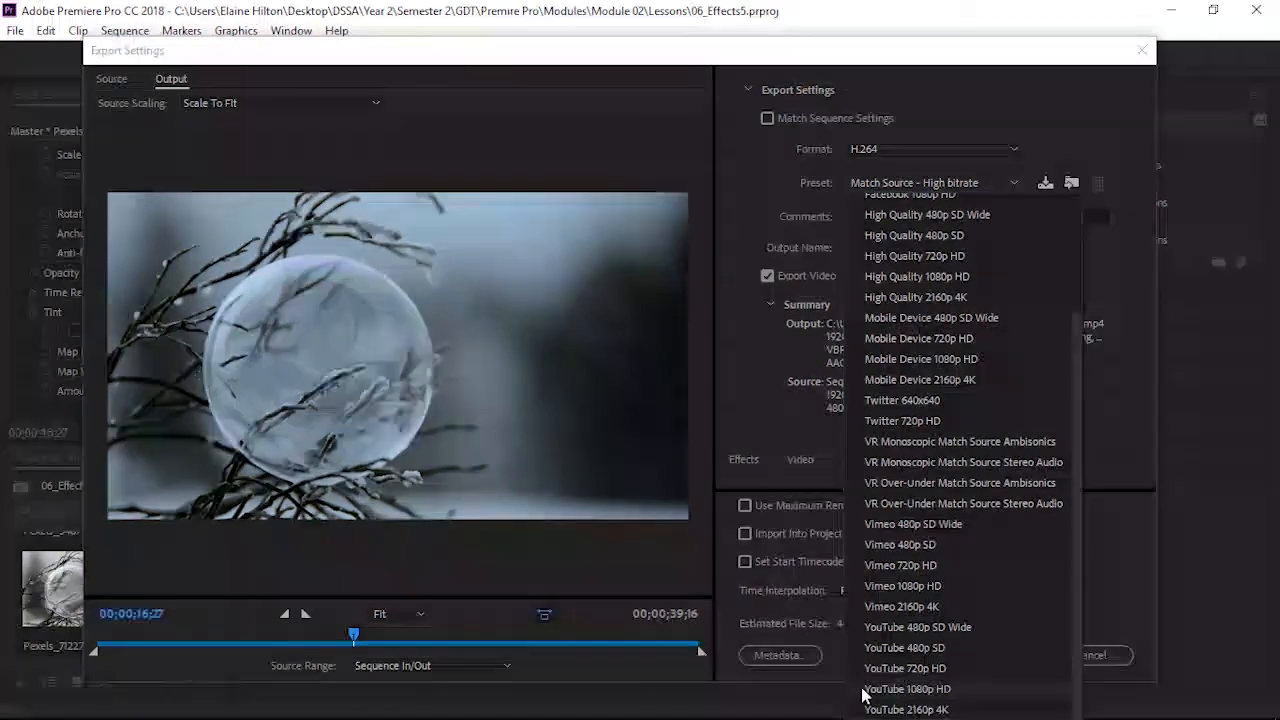
left_click(940, 690)
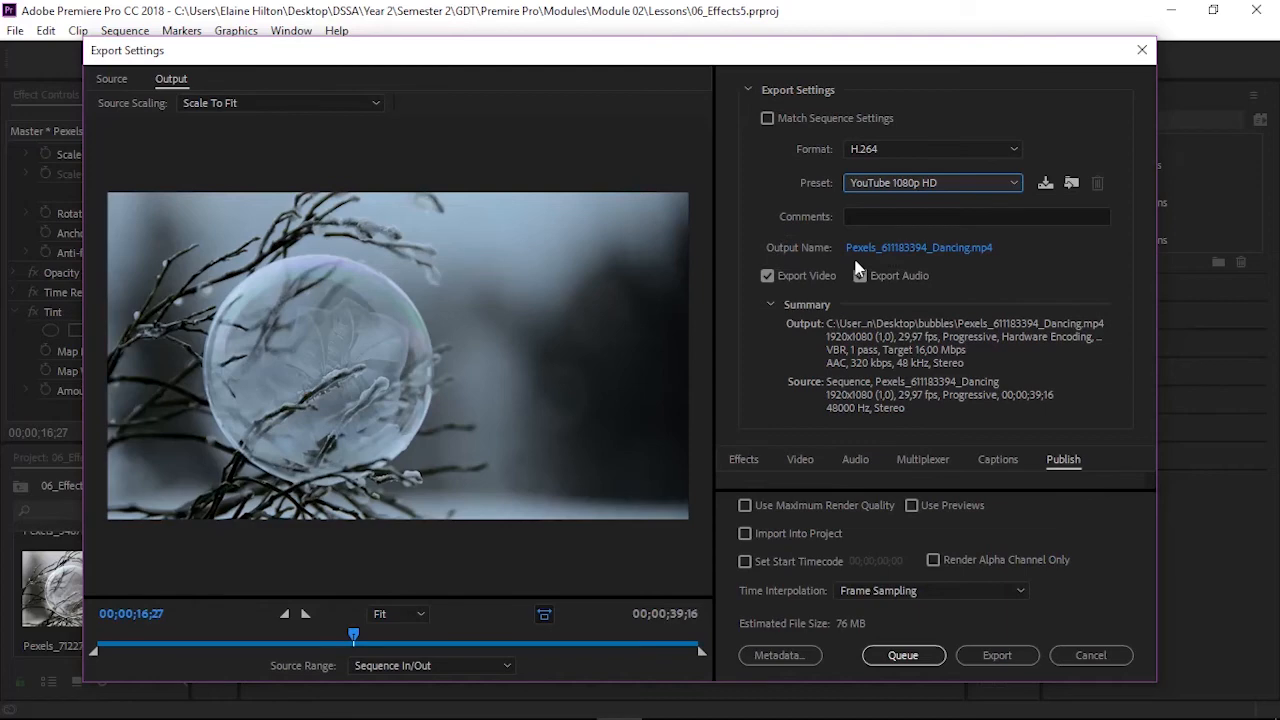
- Name the output file Bubble in the Desktop's bubbles folder and export the video
left_click(918, 247)
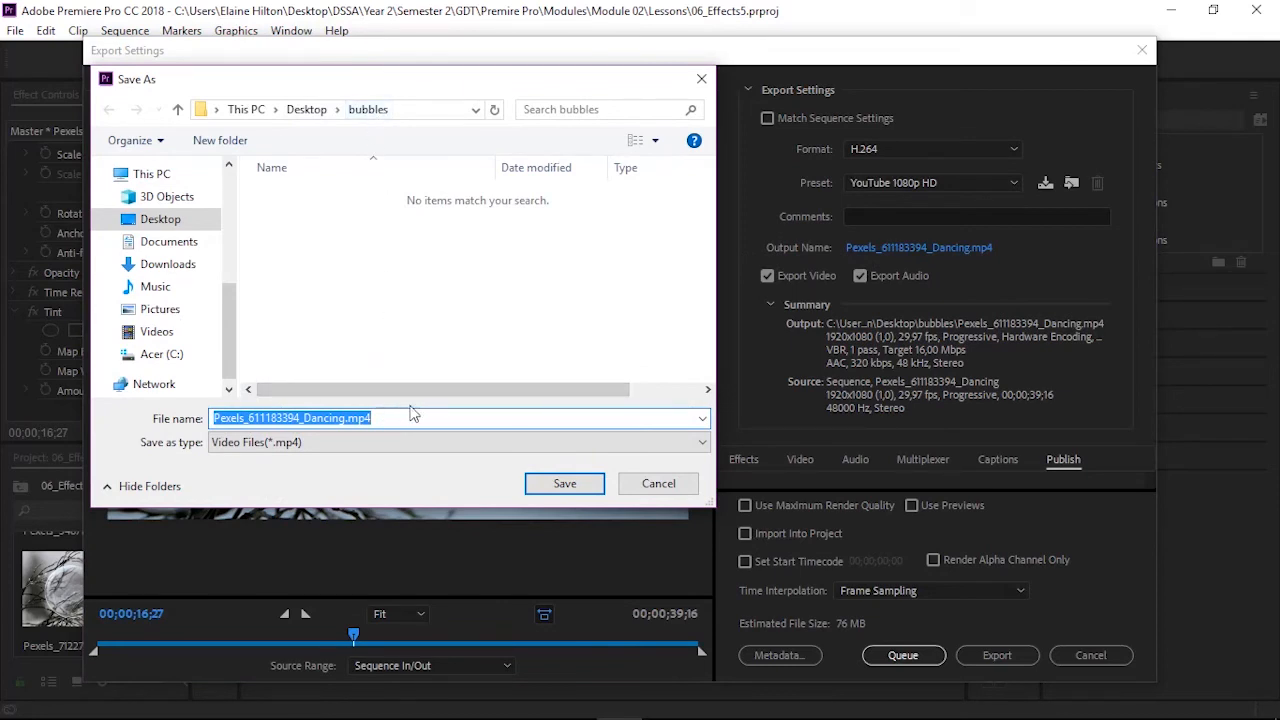
type("Bubble")
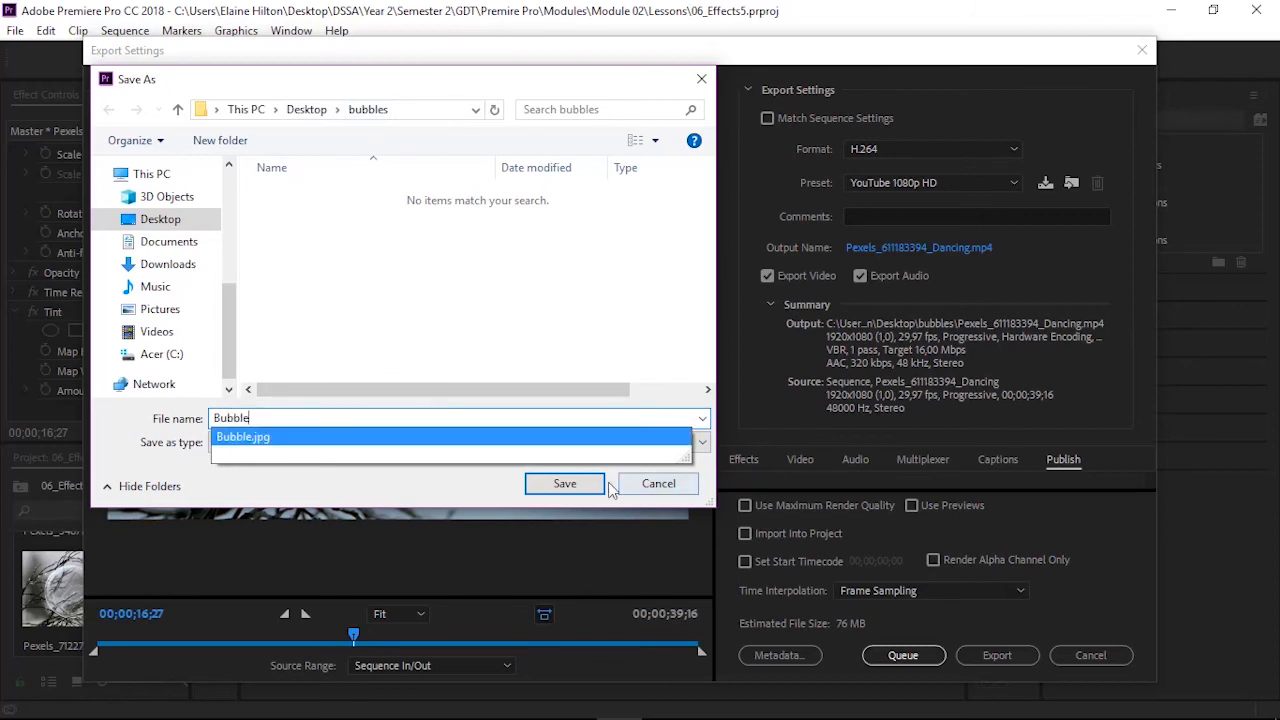
left_click(565, 483)
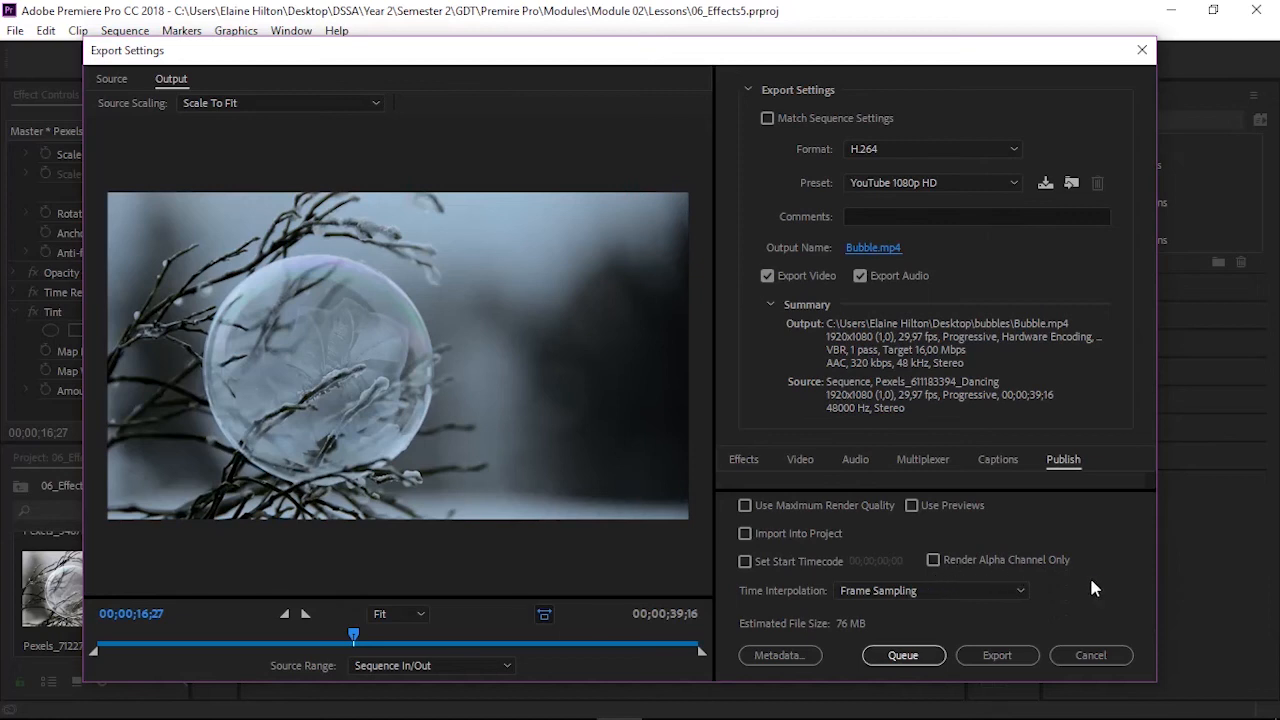
left_click(1003, 661)
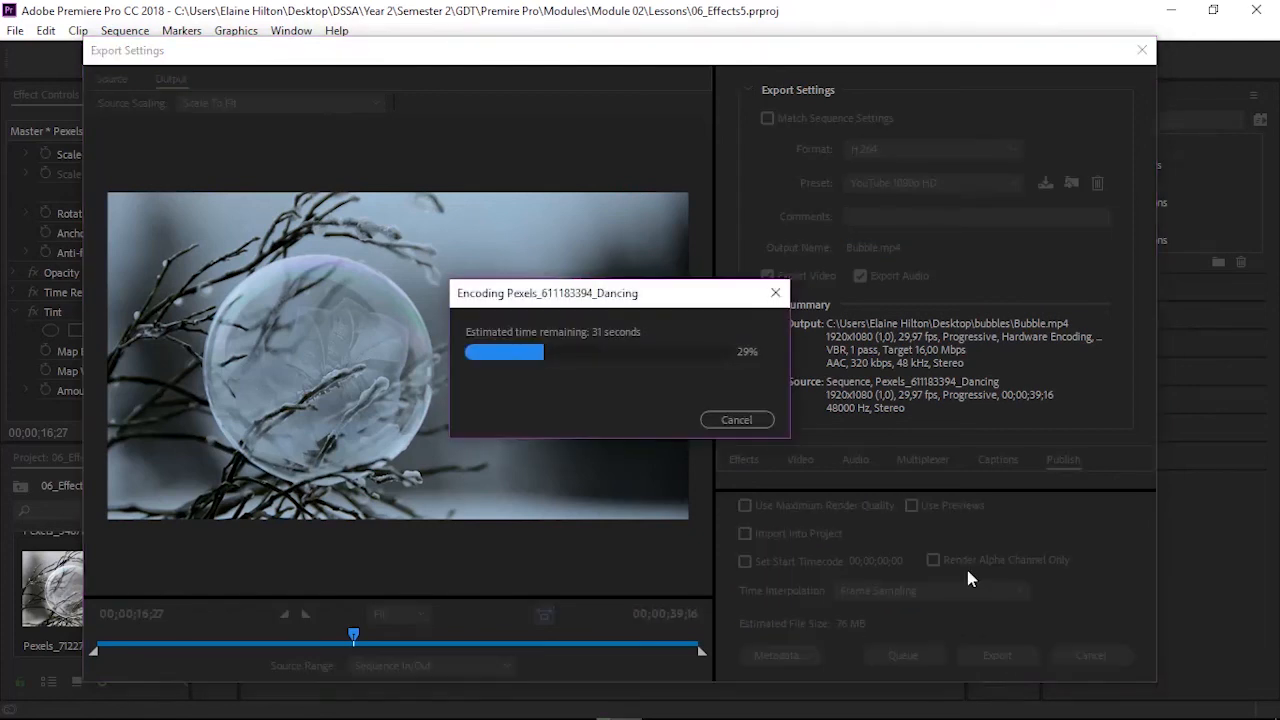